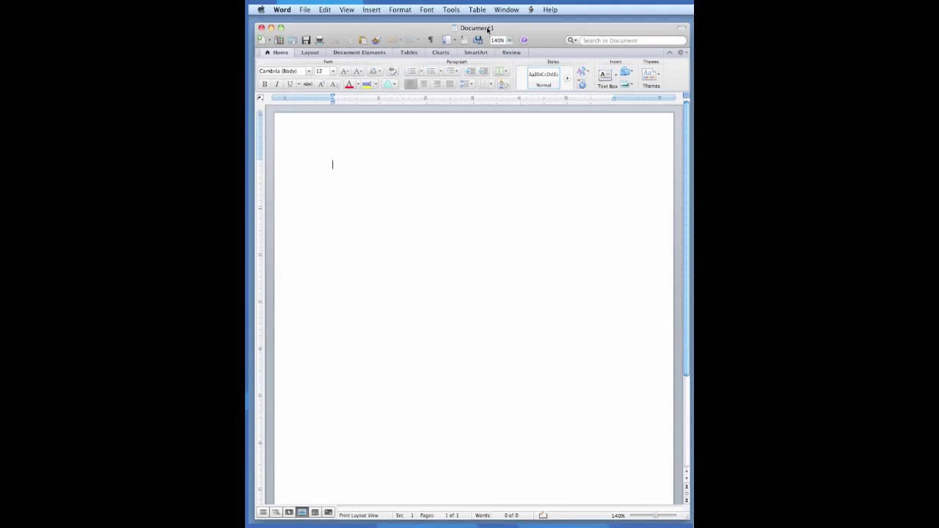
- Move the document window up to the screen's upper edge and enlarge it
drag(487, 27, 483, 14)
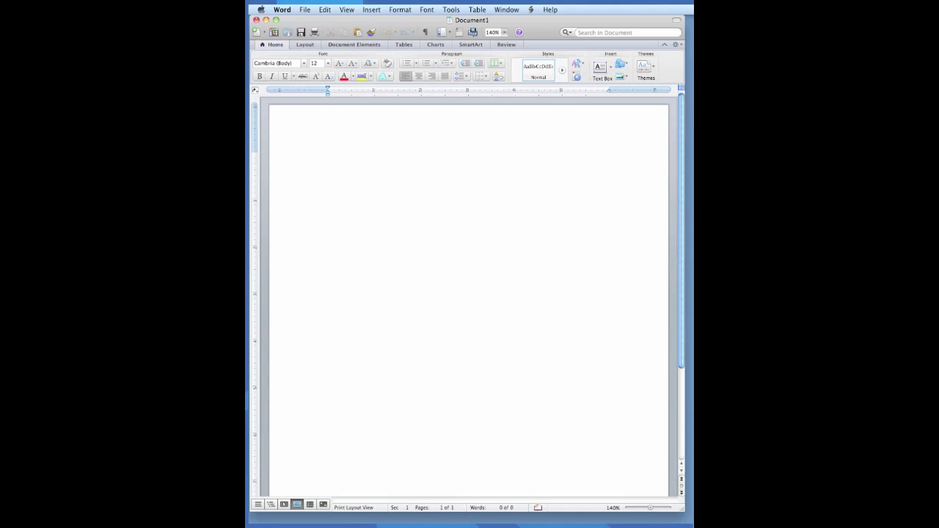
drag(683, 513, 691, 522)
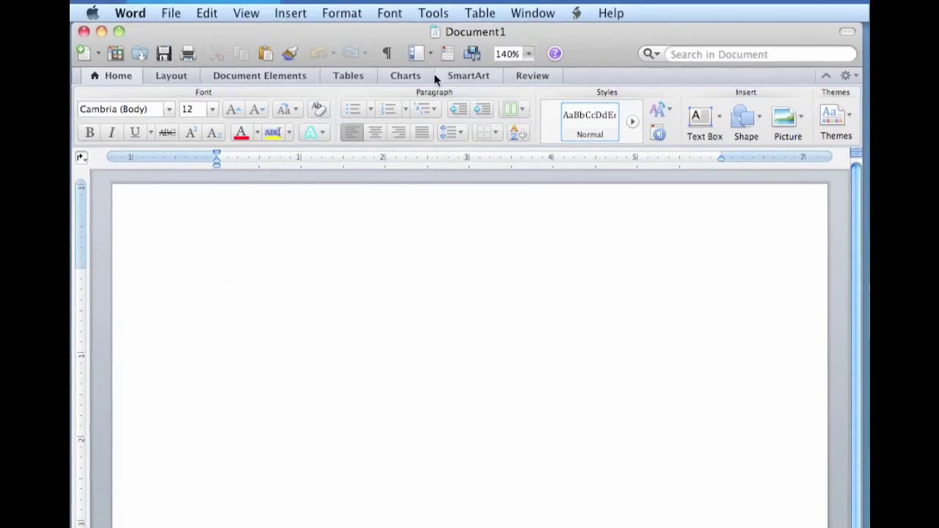
click(111, 74)
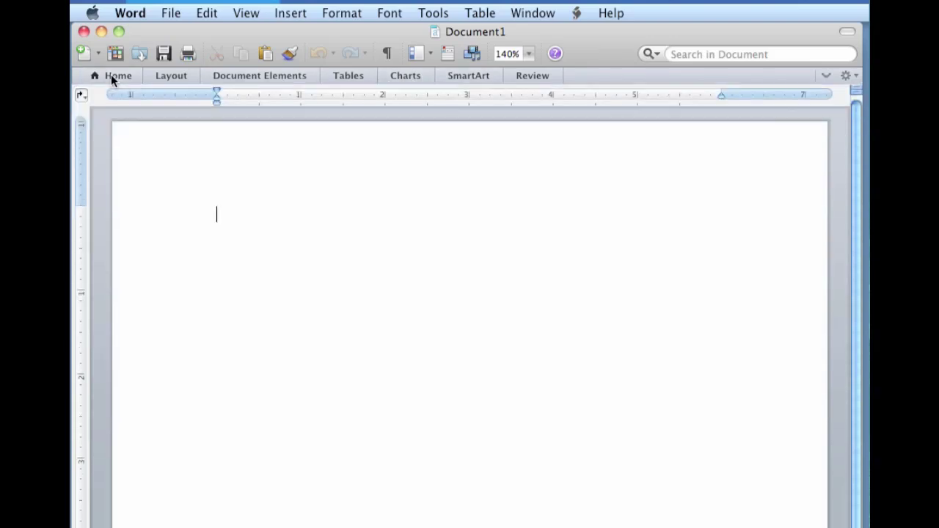
click(111, 74)
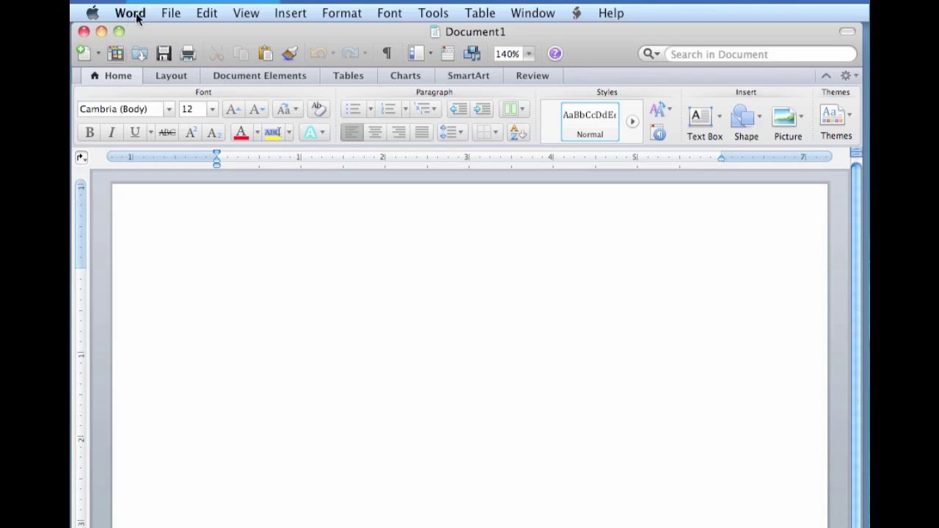
click(166, 15)
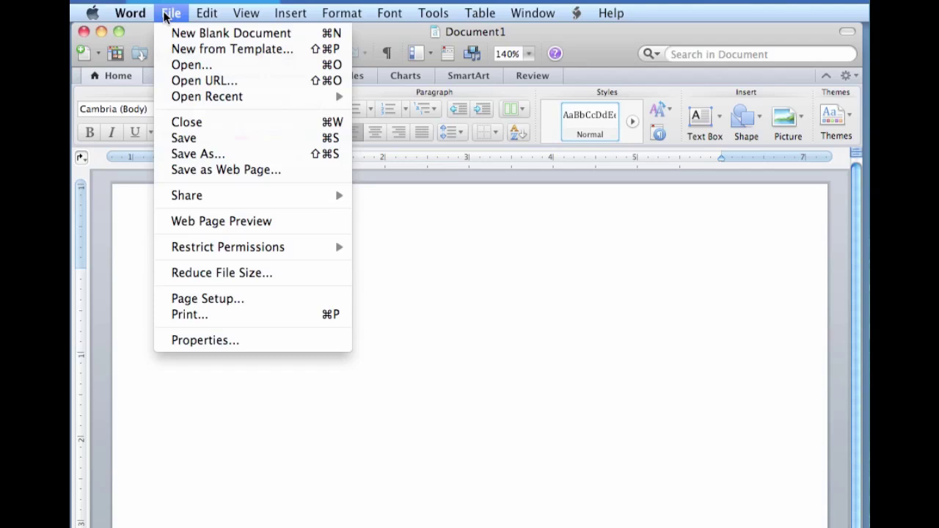
click(166, 15)
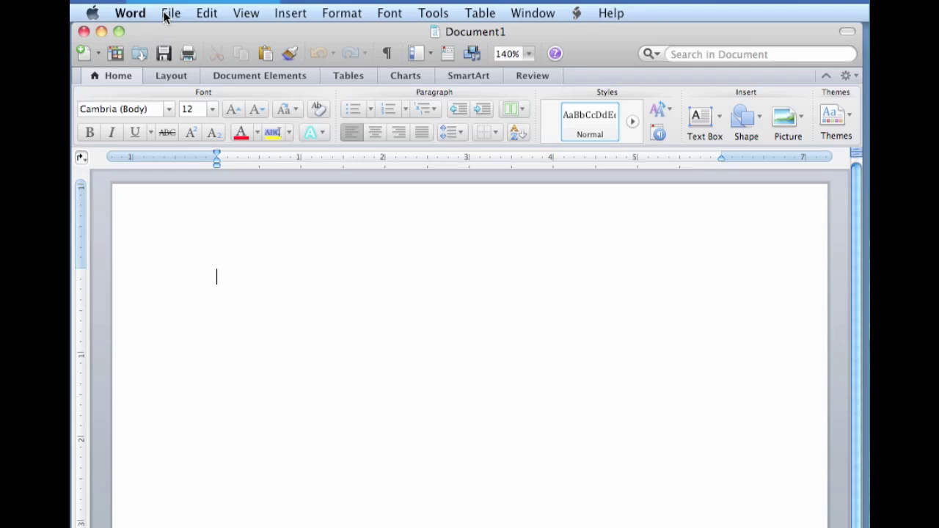
- Set the whole document's left and right margins to 1 inch through the page setup's Microsoft Word settings
click(166, 14)
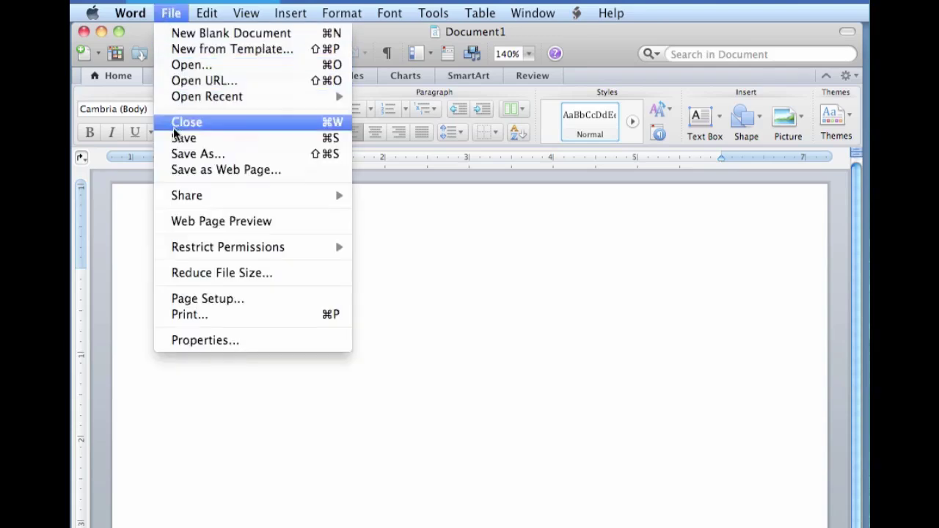
click(227, 298)
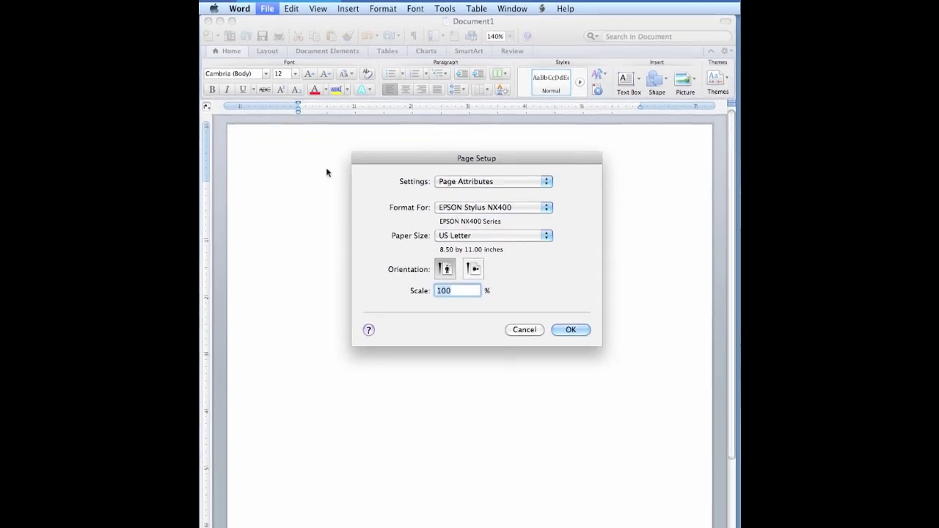
click(507, 176)
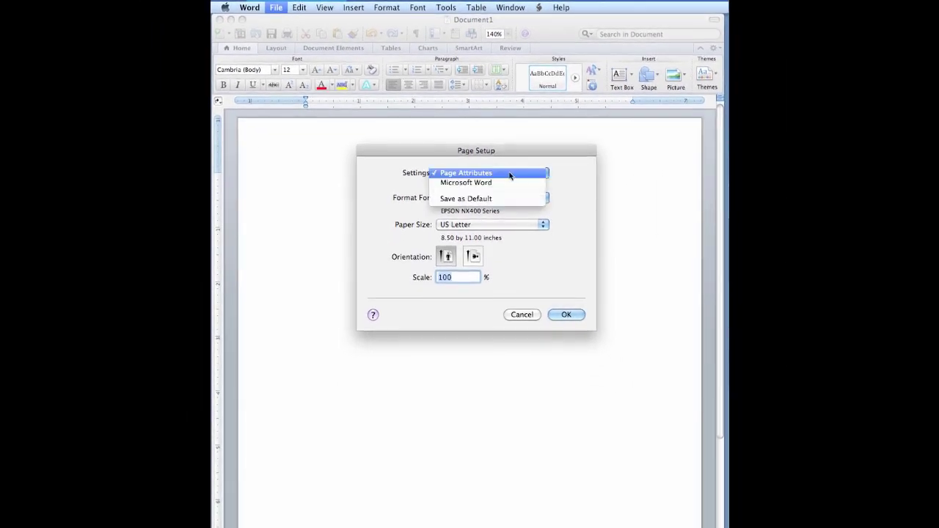
click(503, 183)
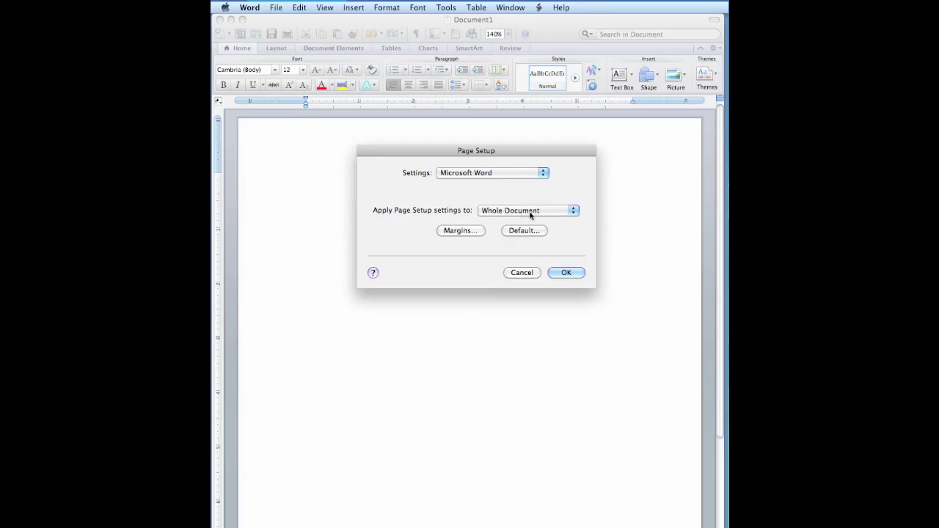
click(451, 232)
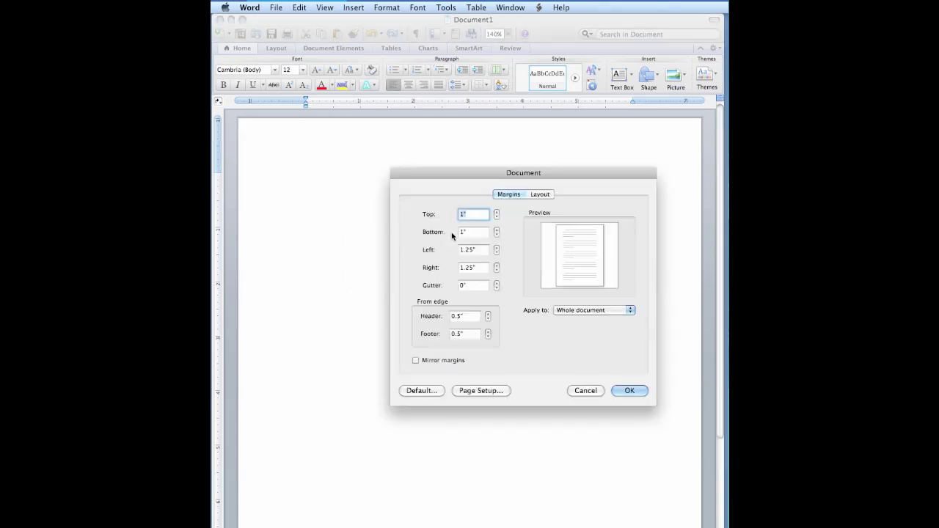
click(497, 253)
click(497, 271)
click(497, 271)
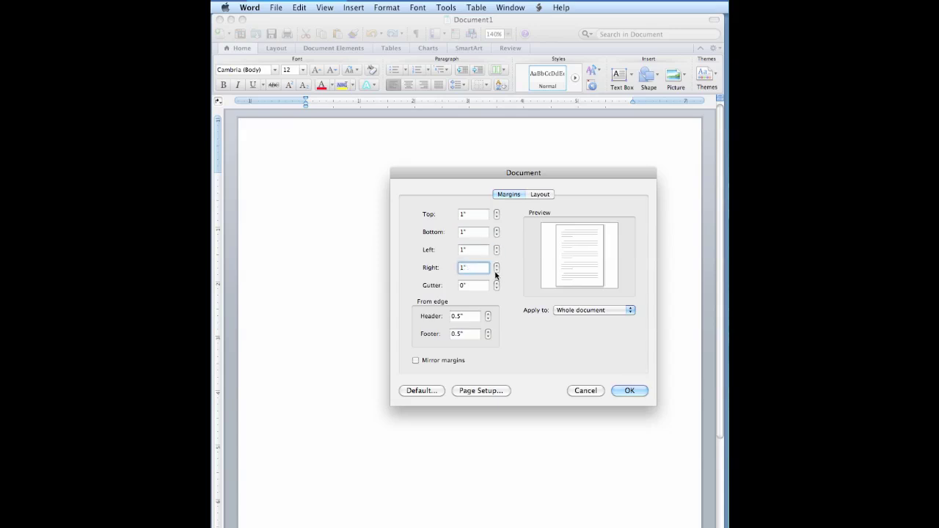
click(469, 316)
click(465, 334)
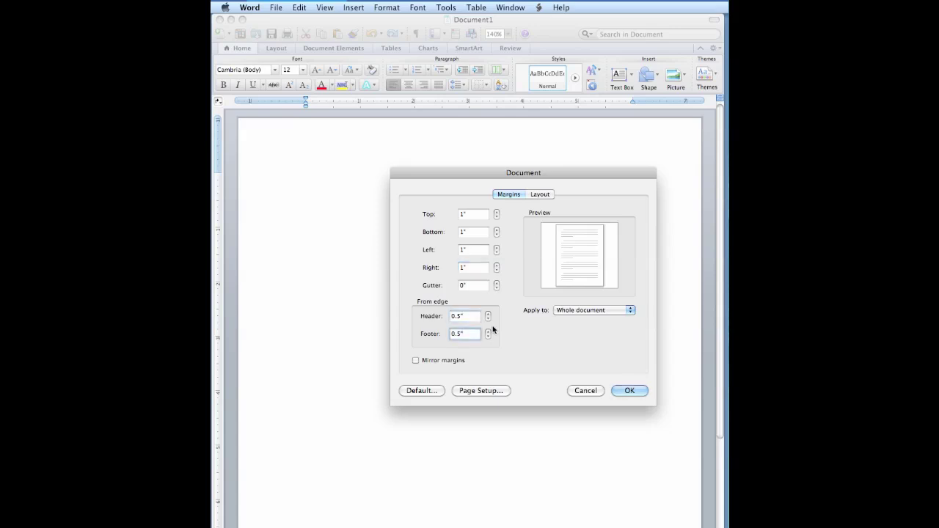
- With Different first page enabled for headers and footers, make the document layout settings the default for all new documents
click(546, 194)
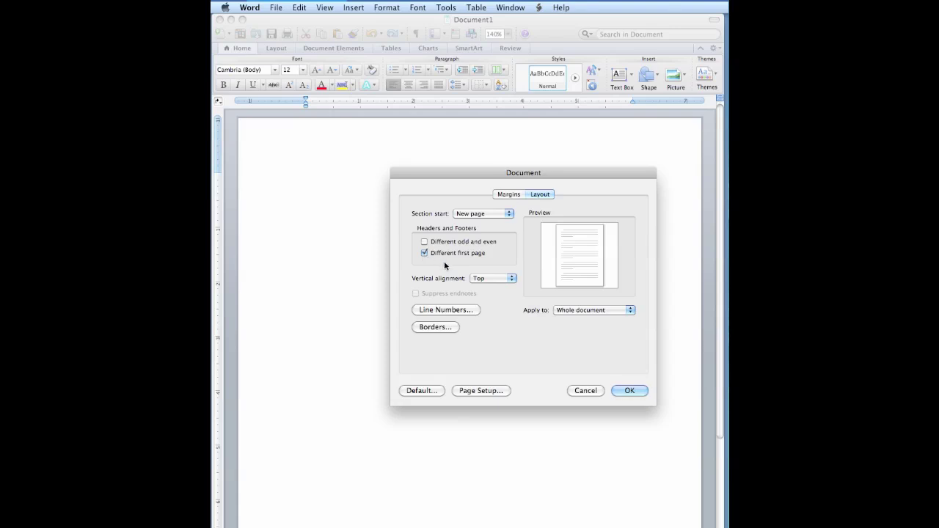
click(421, 390)
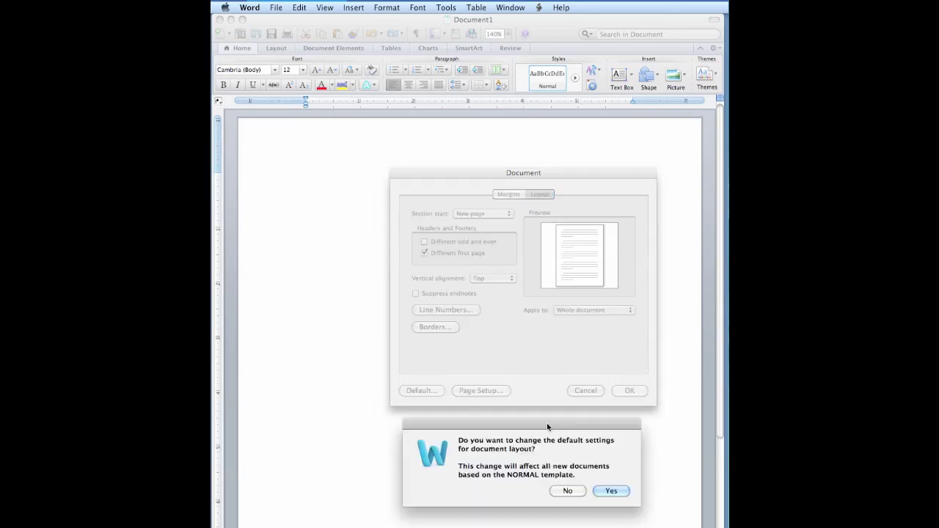
click(612, 491)
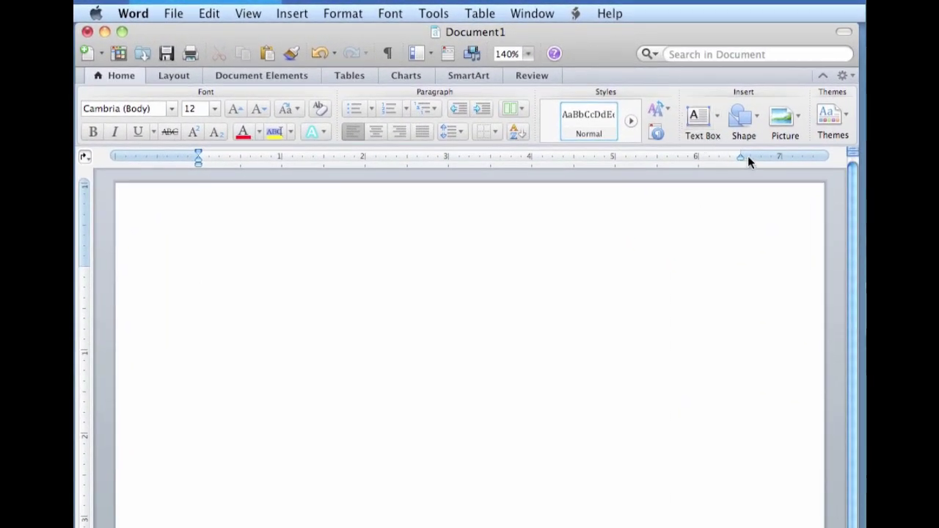
mouse_move(742, 154)
mouse_down()
mouse_move(766, 155)
mouse_move(740, 155)
mouse_up()
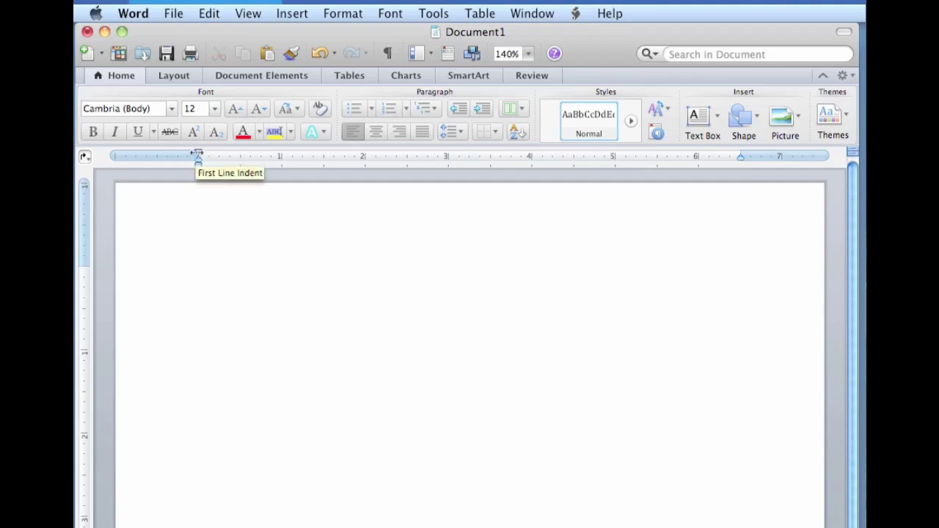
mouse_move(198, 159)
mouse_down()
mouse_move(239, 160)
mouse_move(198, 164)
mouse_up()
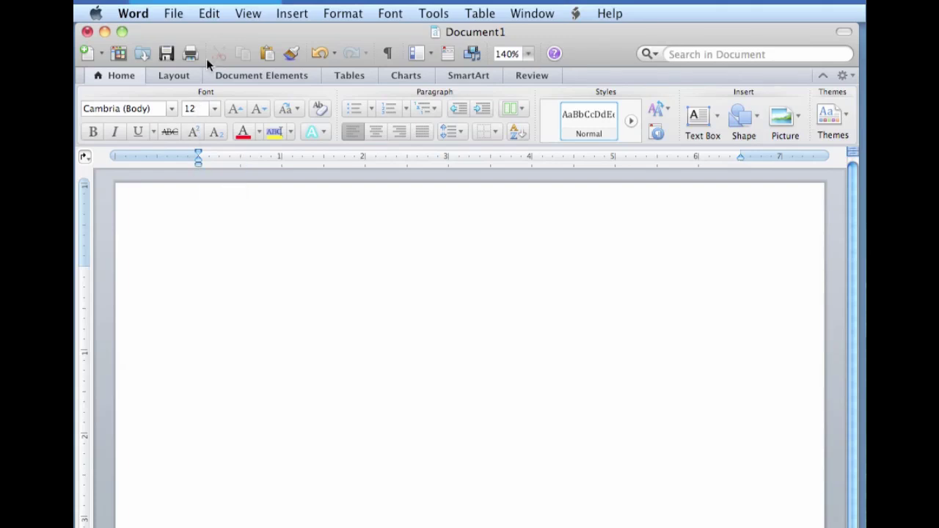
- Set the font to Times New Roman and make it the default for all new documents
click(337, 14)
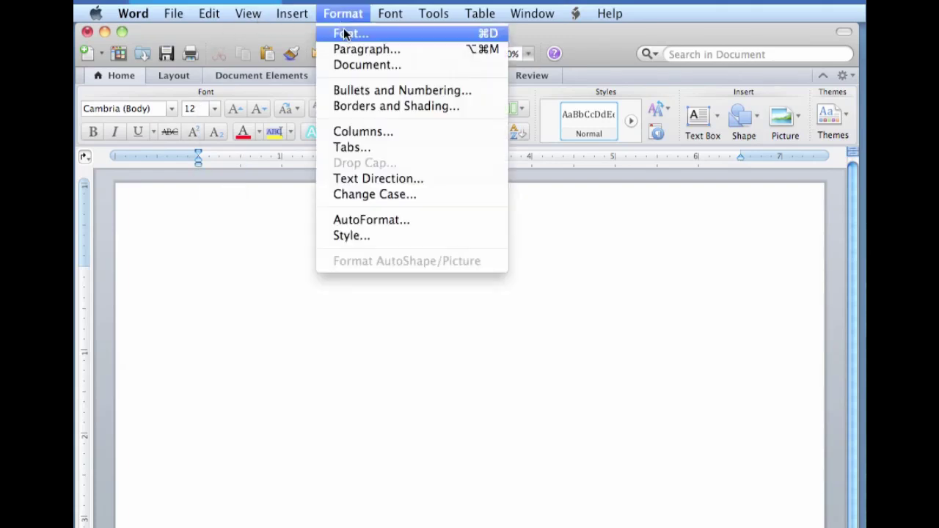
click(344, 33)
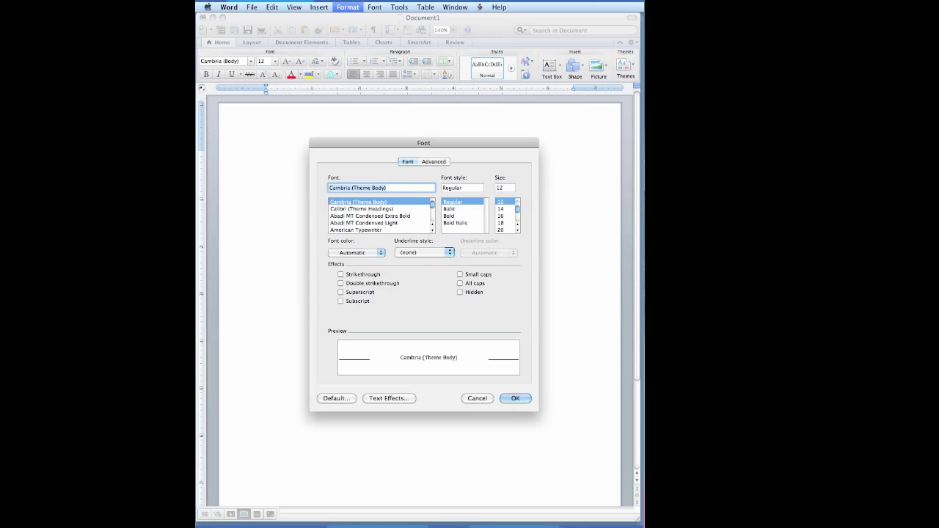
text(t)
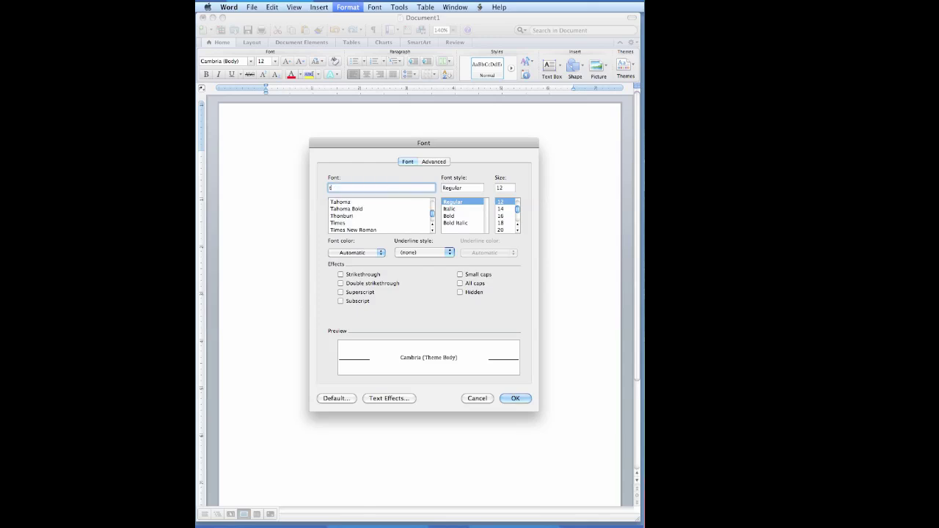
text(imes New Roman)
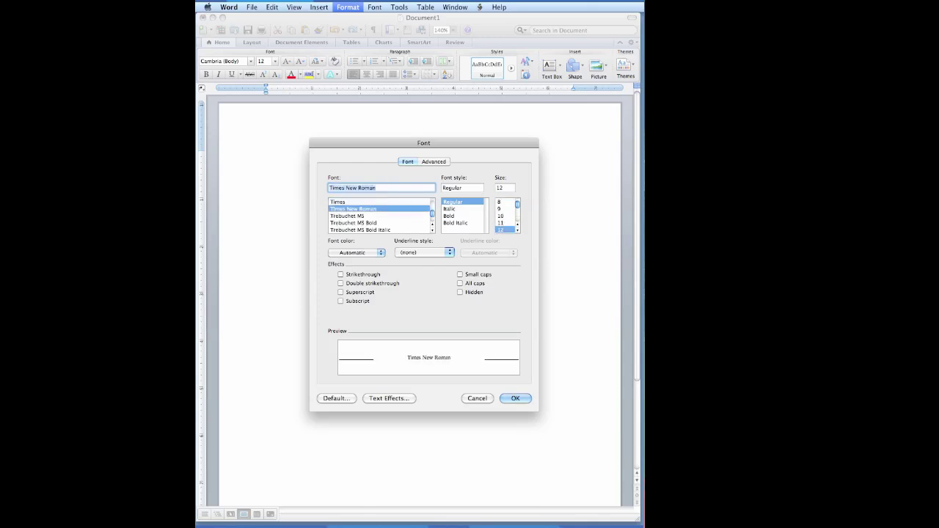
key(Tab)
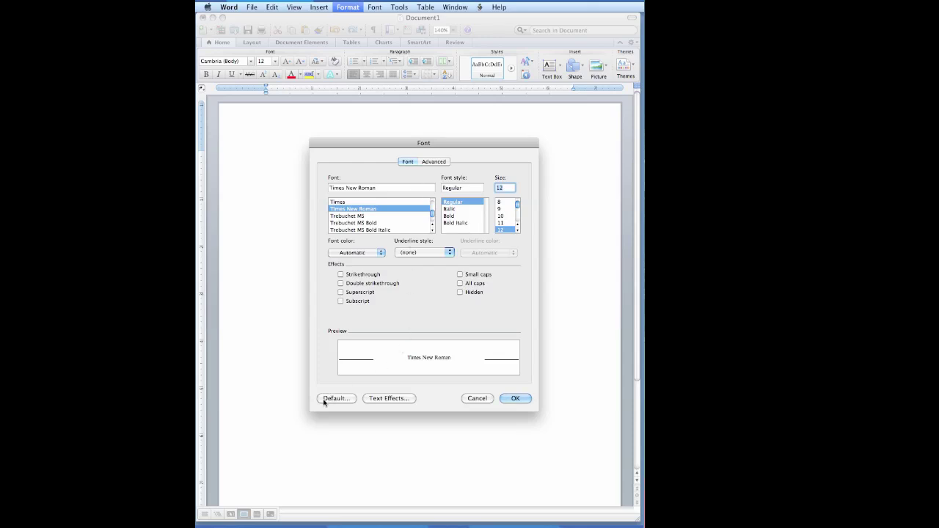
click(334, 399)
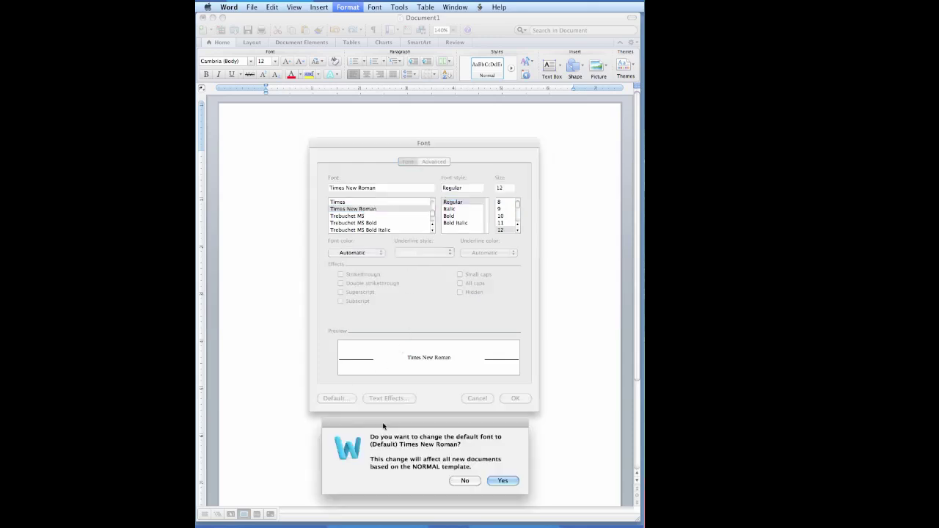
click(507, 482)
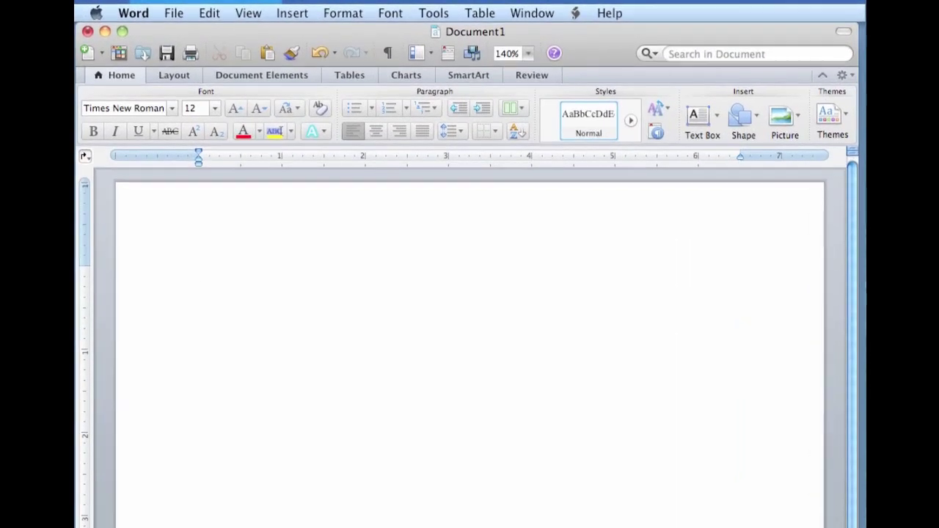
- Set the line spacing to Double in the paragraph formatting settings
click(347, 12)
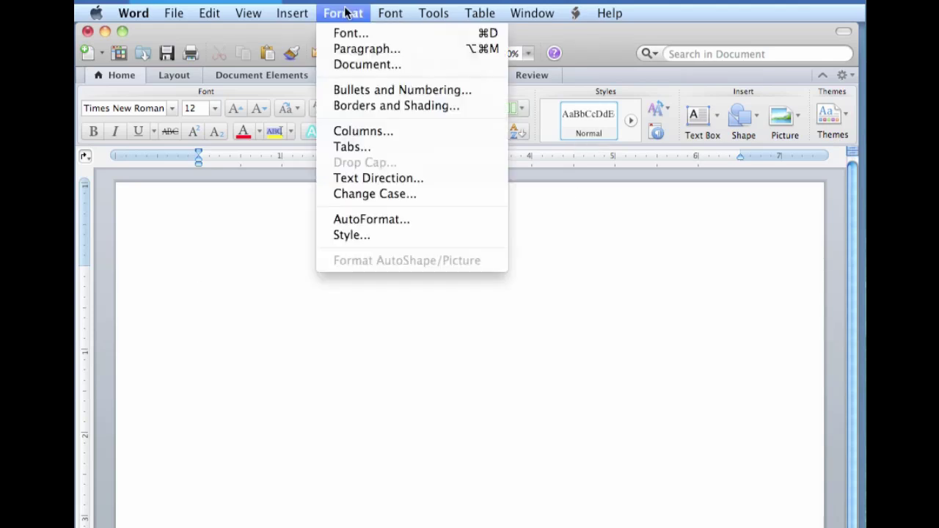
click(355, 53)
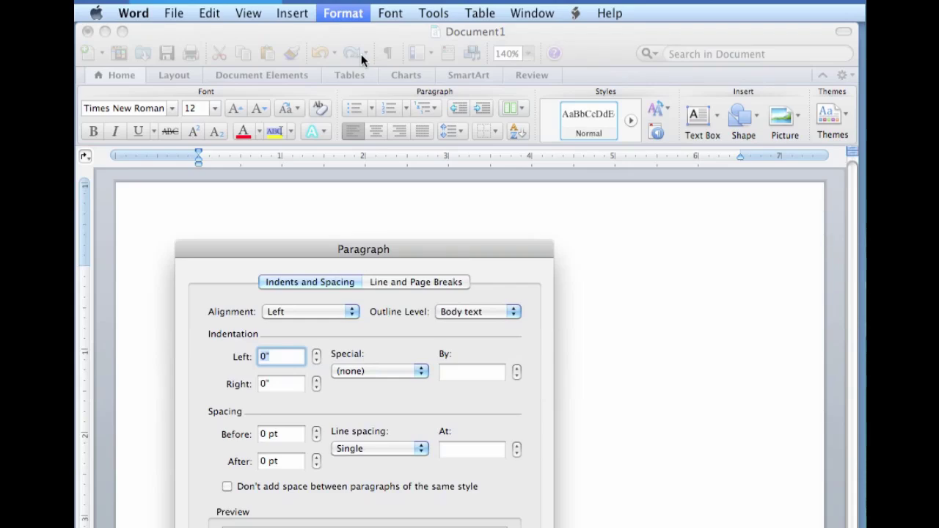
key(Tab)
key(Tab)
key(Tab)
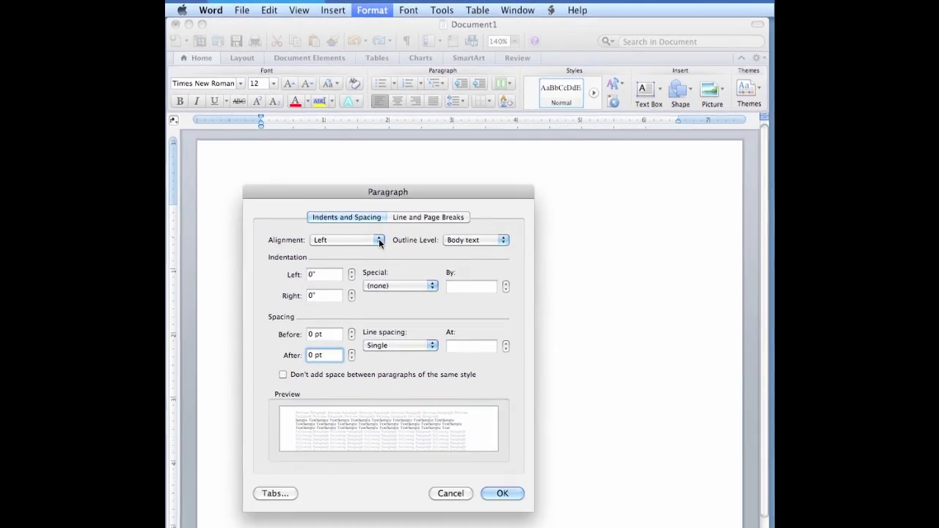
click(351, 312)
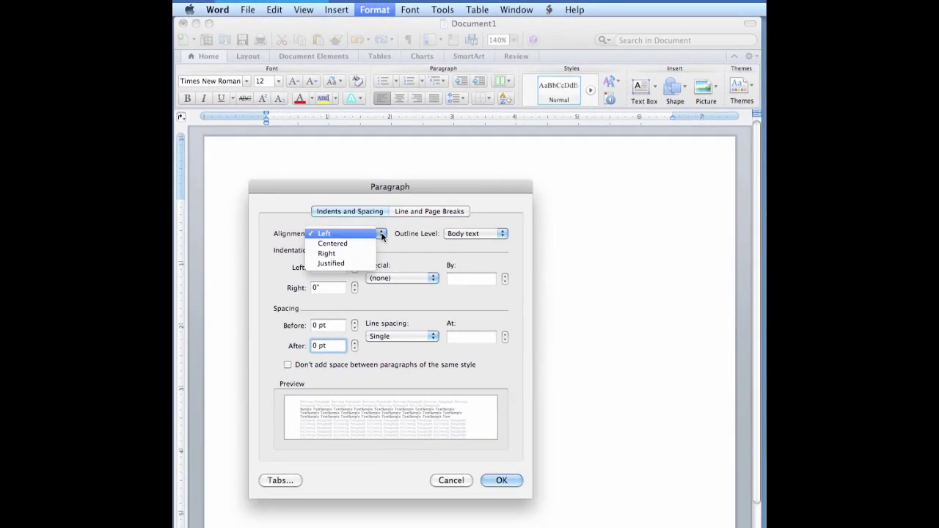
click(381, 235)
click(434, 278)
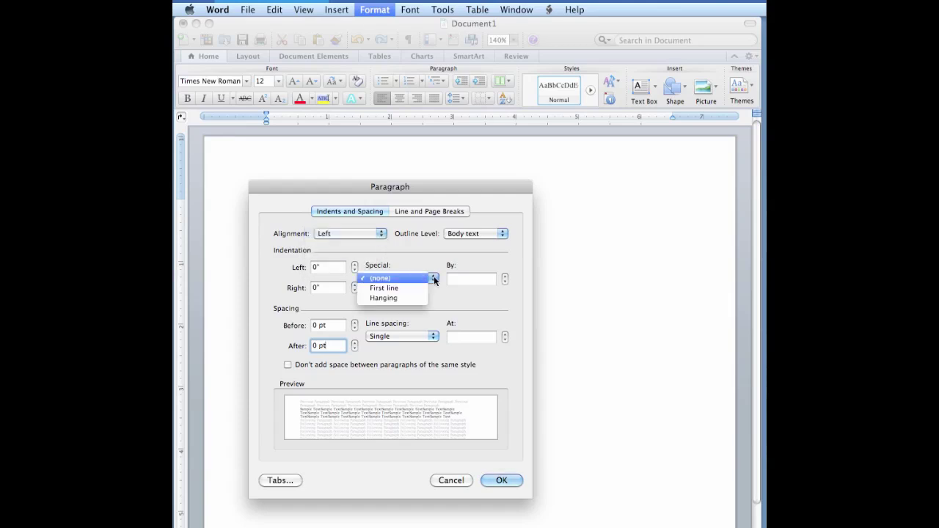
click(434, 278)
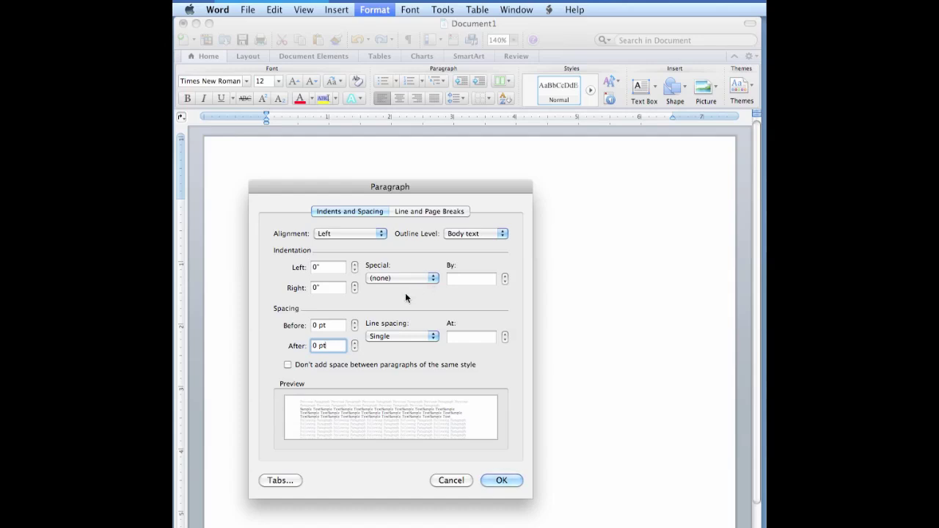
click(406, 338)
click(406, 355)
- Enable "Don't add space between paragraphs of the same style", turn off Widow/Orphan control and apply the paragraph settings
click(325, 325)
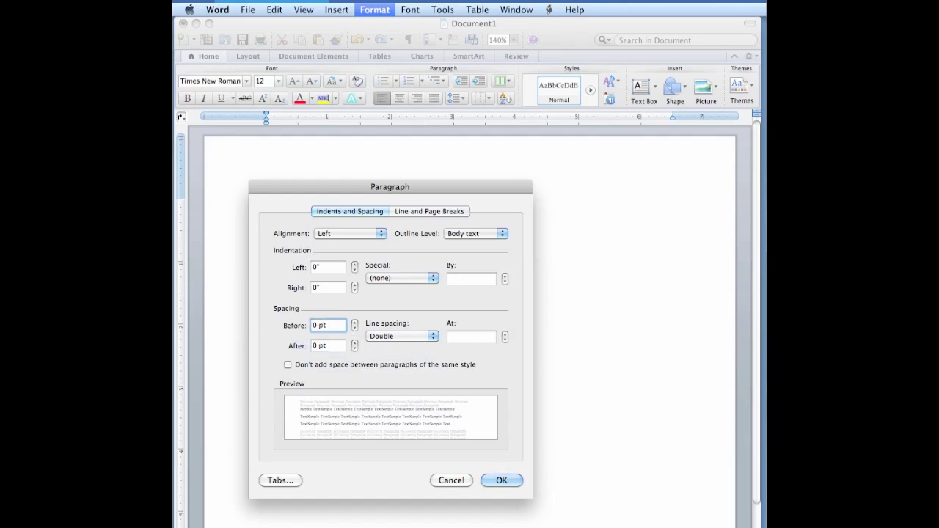
click(326, 346)
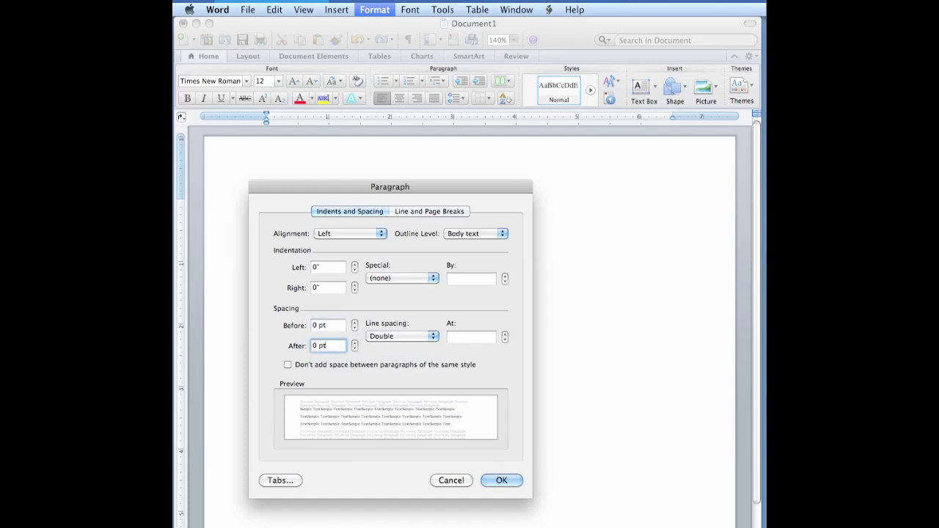
click(288, 365)
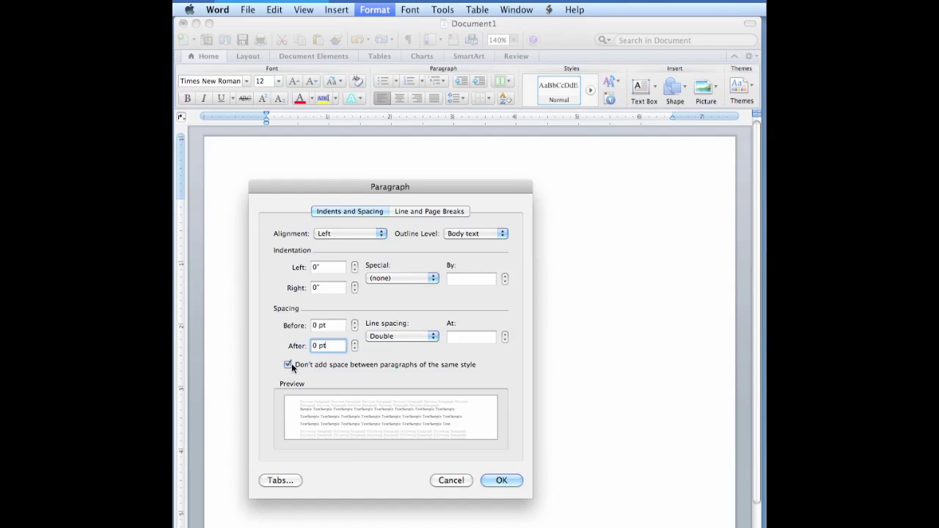
click(416, 212)
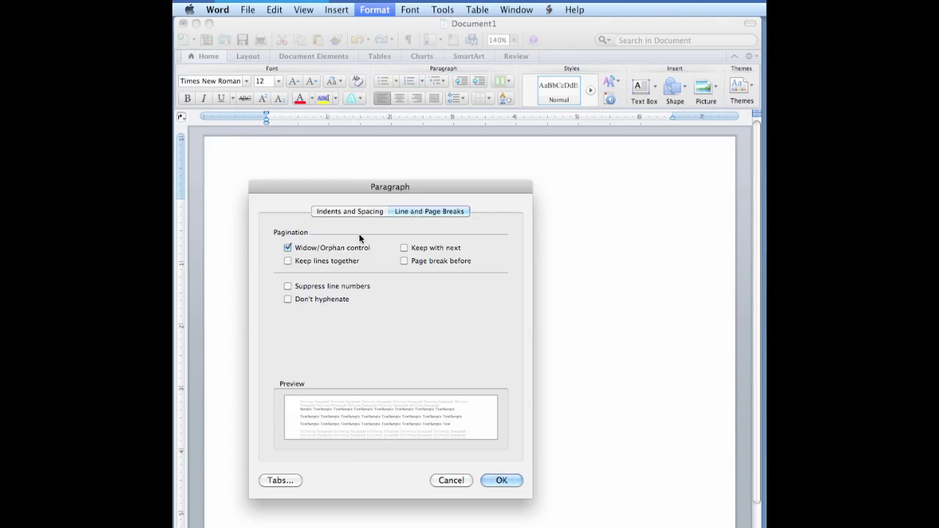
click(287, 249)
click(503, 480)
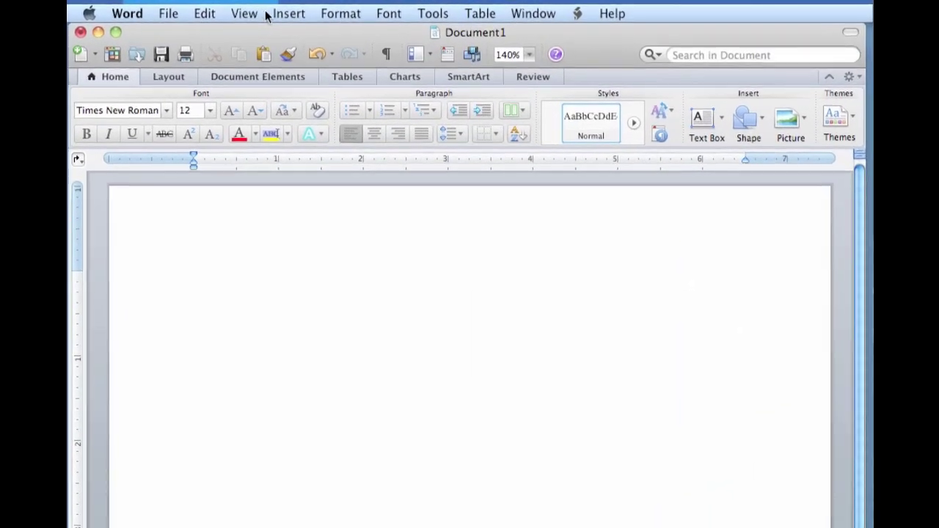
click(249, 14)
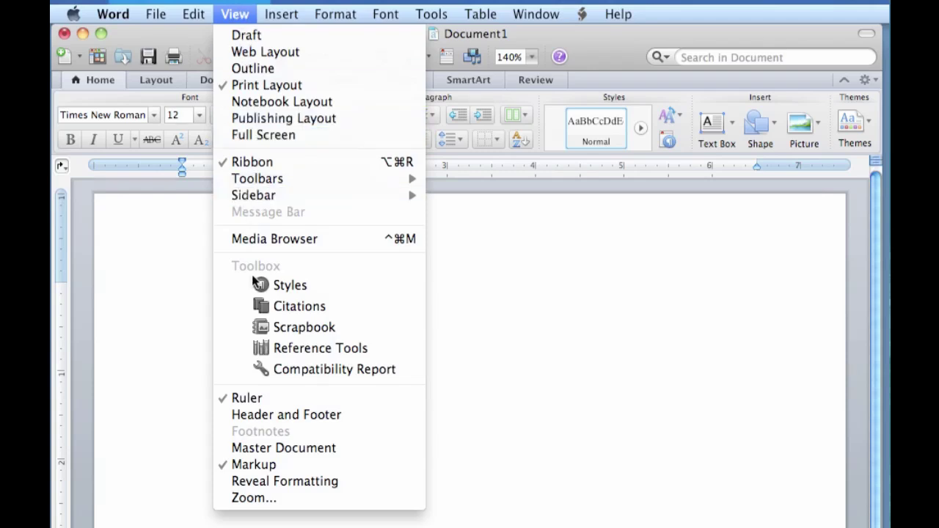
click(335, 417)
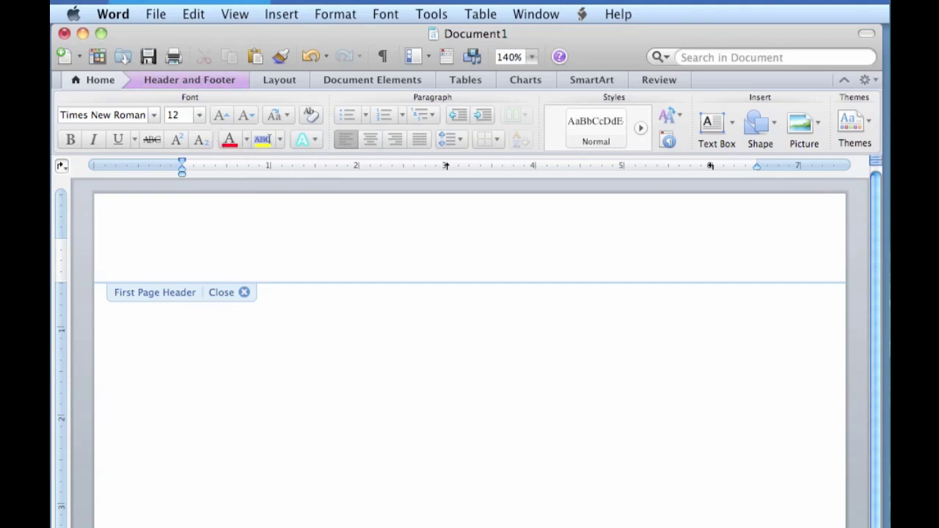
double_click(182, 291)
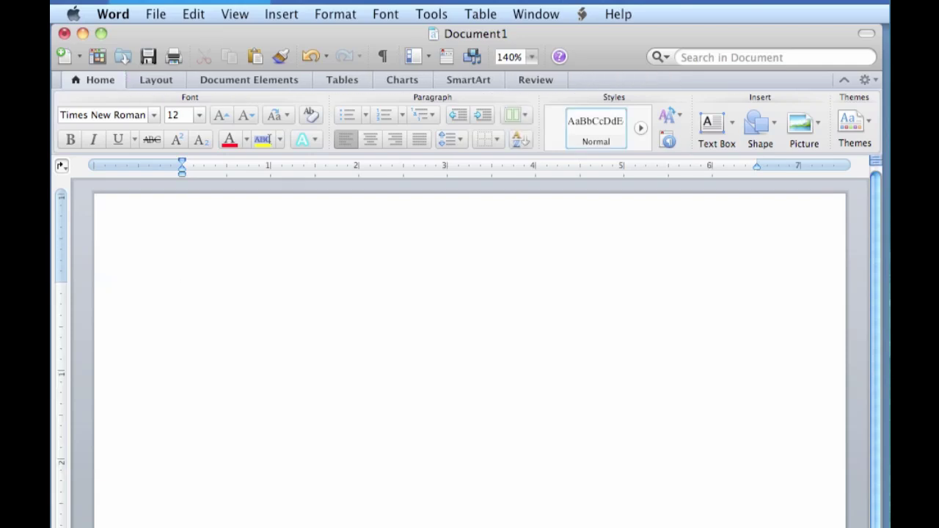
- Open the first page header, insert a page number and enter "Running head:" in front of it
double_click(407, 226)
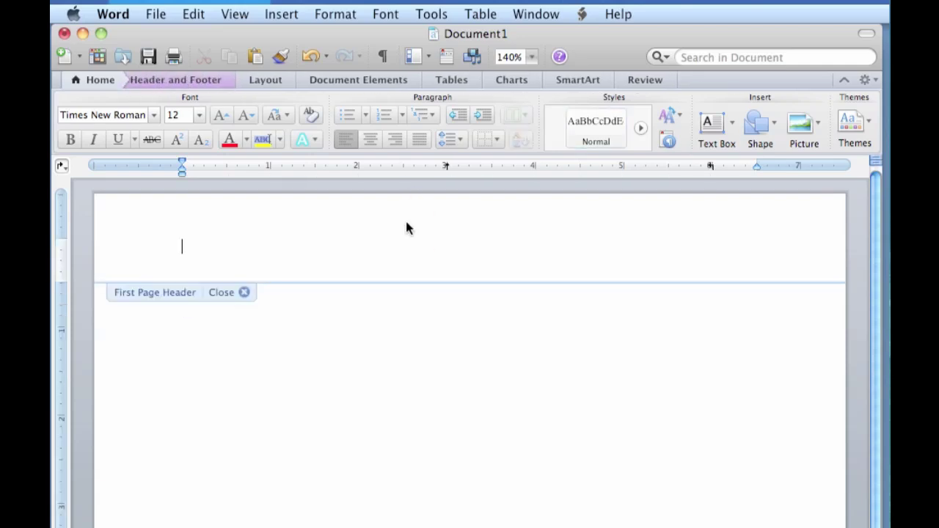
click(202, 80)
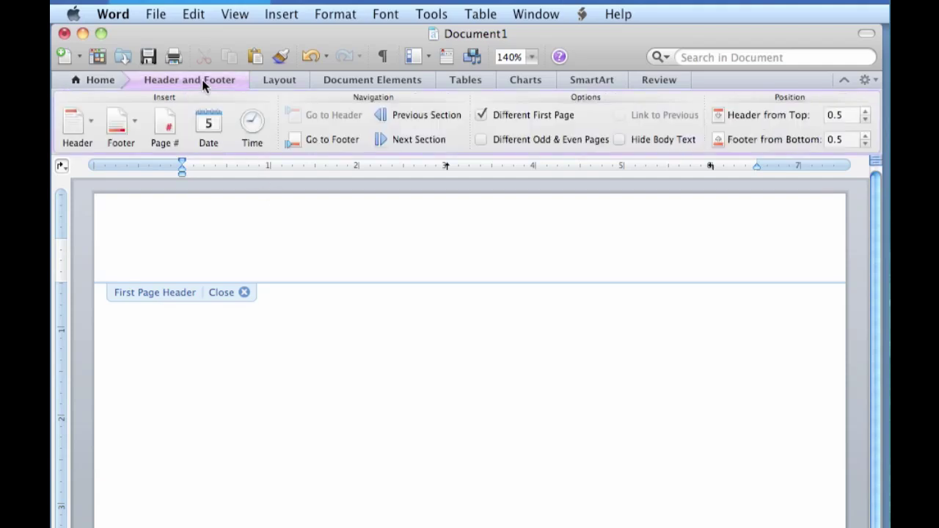
click(163, 132)
text(Runn)
text(ing head)
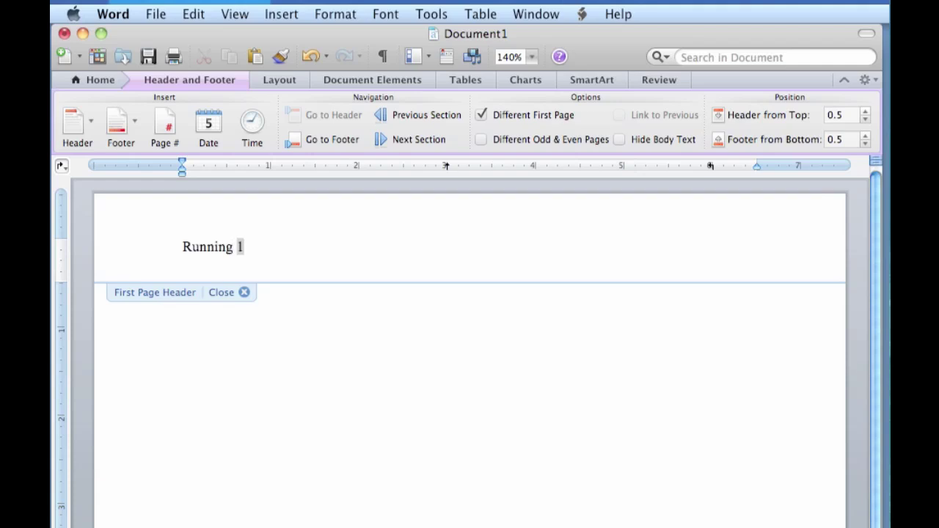
text(:)
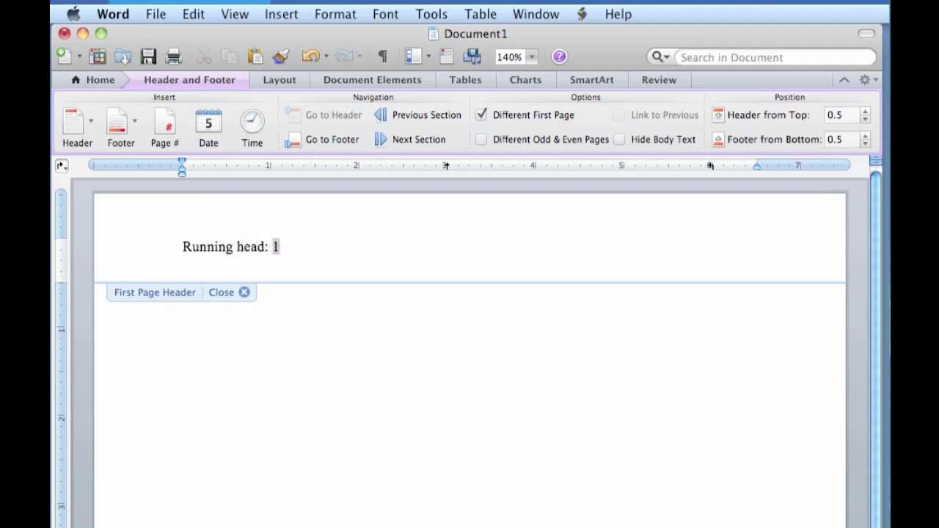
- Push the header's page number to the right margin with two tabs, moving the right tab stop to 6.5 inches
key(Tab)
key(Tab)
drag(710, 167, 756, 166)
- Add "ALL CAPS" after "Running head:" in the first page header and return to the document body
click(273, 247)
text(ALL CAPS)
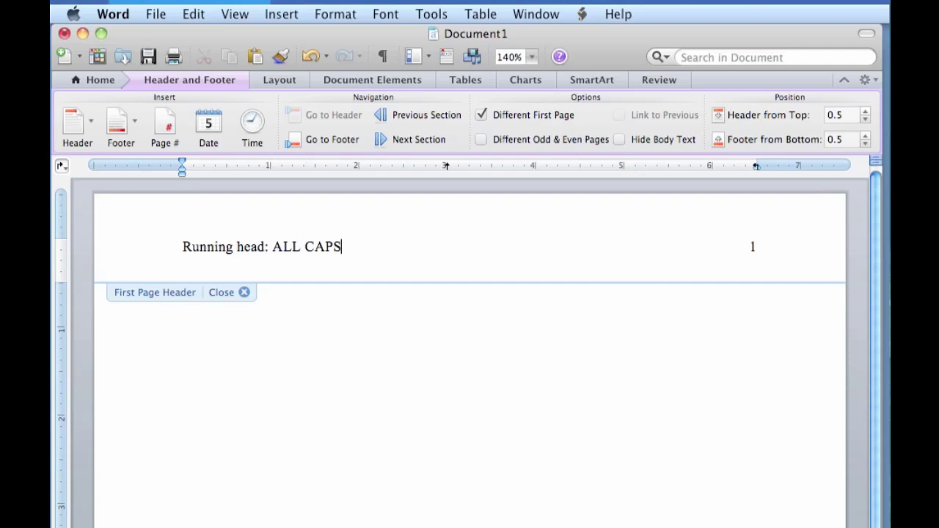
key(super+a)
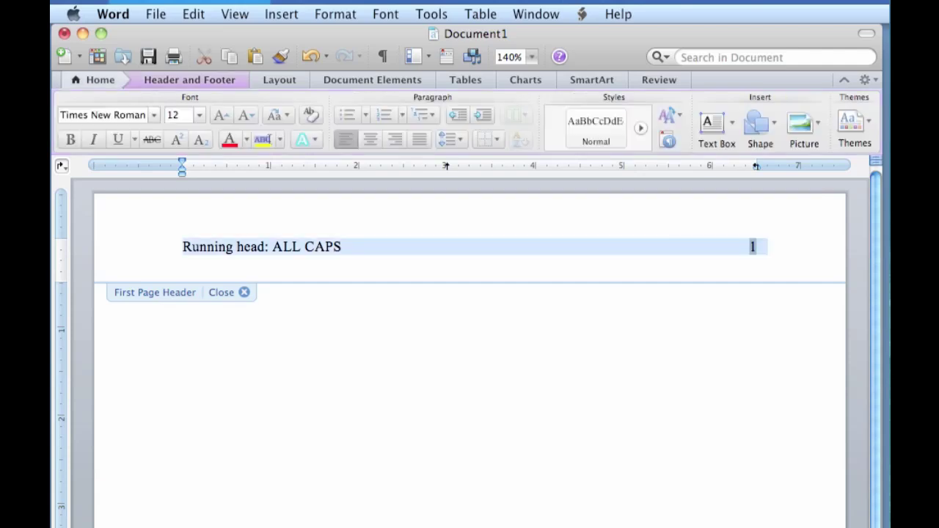
double_click(183, 292)
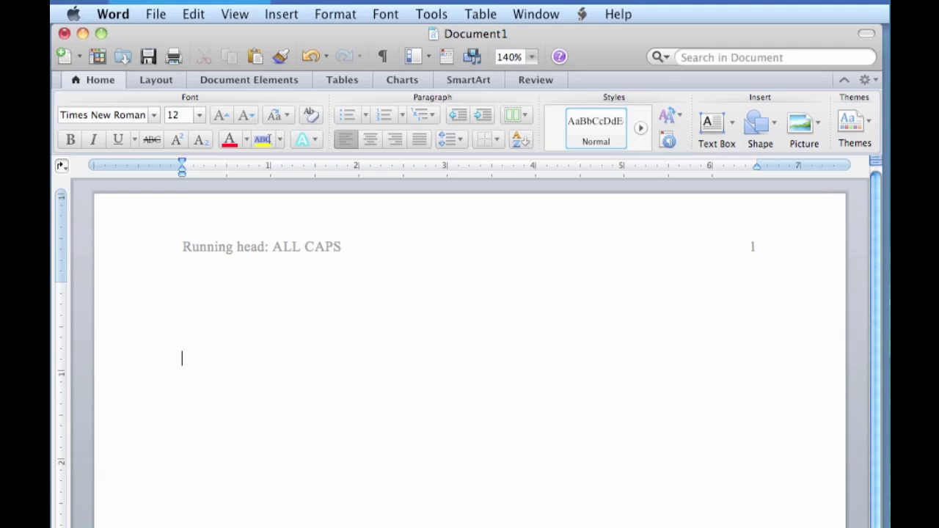
- Enter the centred title page lines "Title: Subtitle", "Name" and "Institution", each on its own line
text(Title: Subtitle)
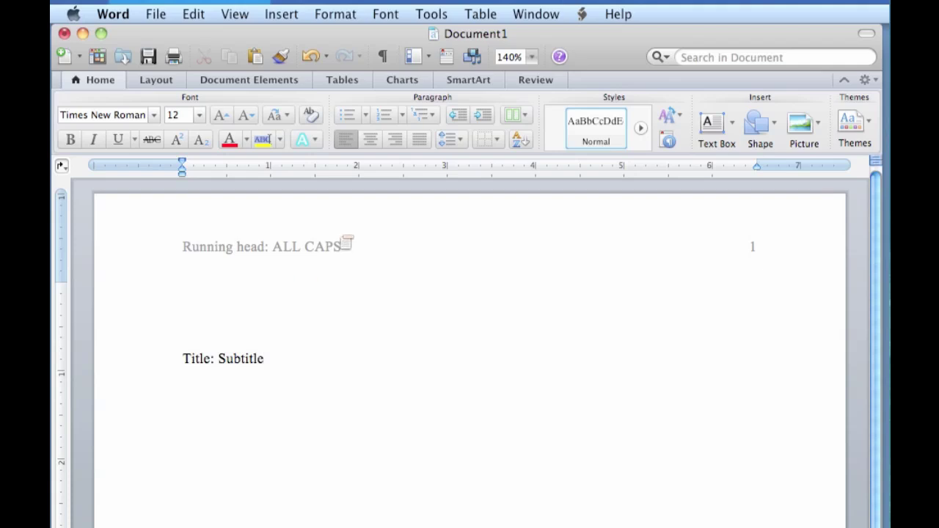
click(369, 140)
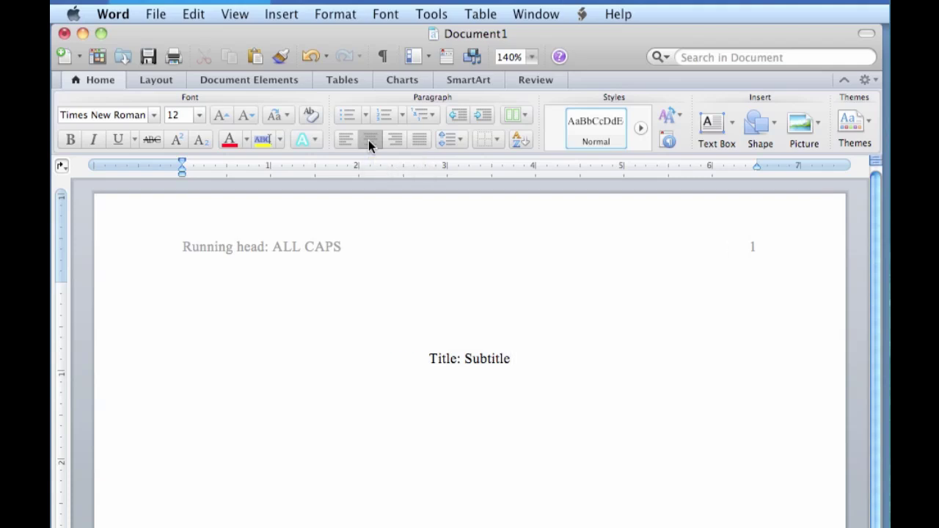
key(Return)
text(Name)
key(Return)
text(Insti)
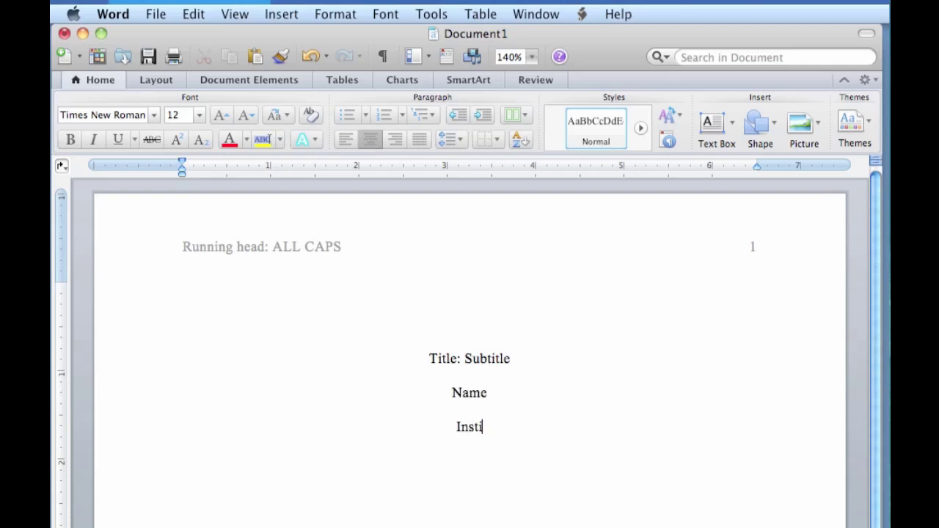
text(tution)
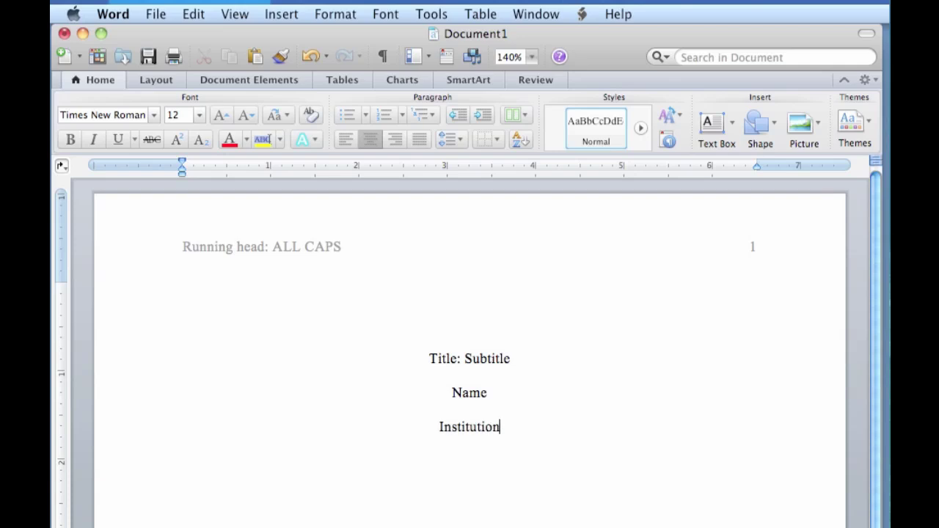
- Insert a page break on a new line below "Institution" to start the second page
key(Return)
click(286, 24)
mouse_move(369, 41)
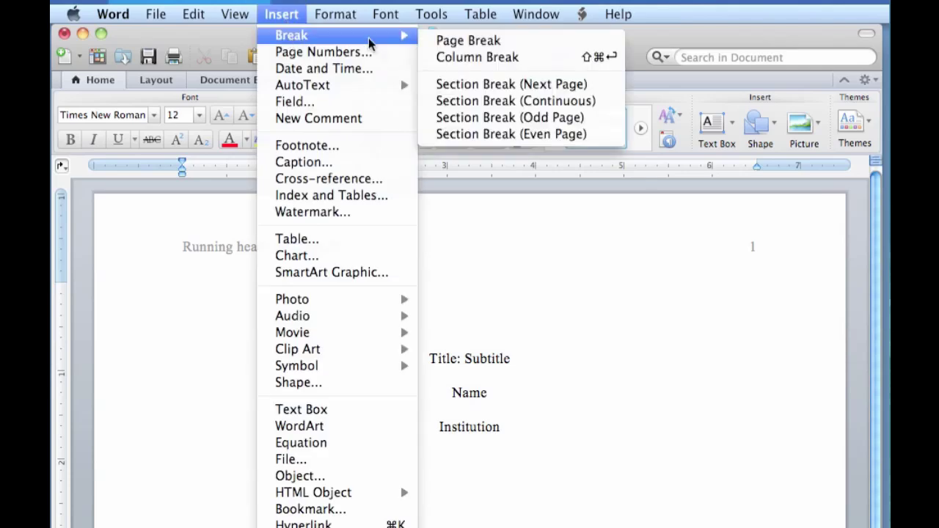
click(484, 44)
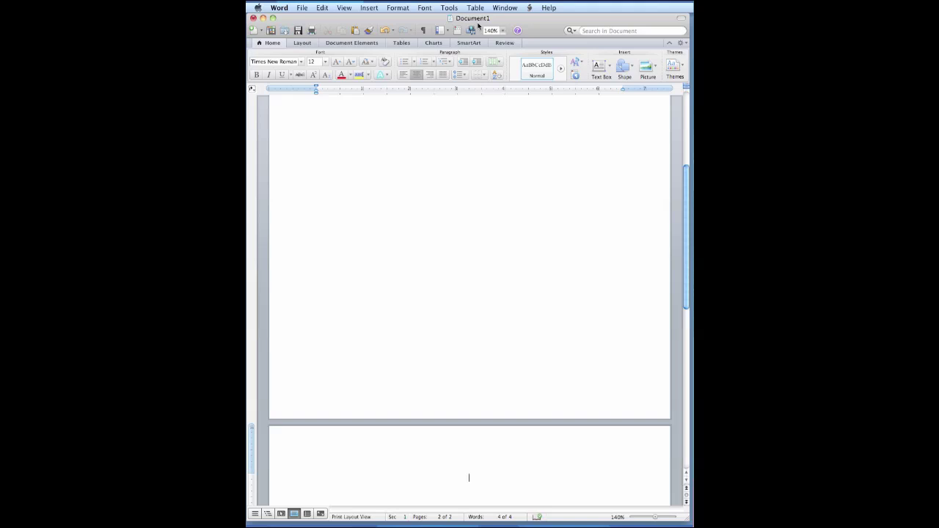
- Enter the centred heading "Abstract" on the second page and insert a page break below it
text(Abstract)
key(Return)
click(367, 8)
mouse_move(374, 18)
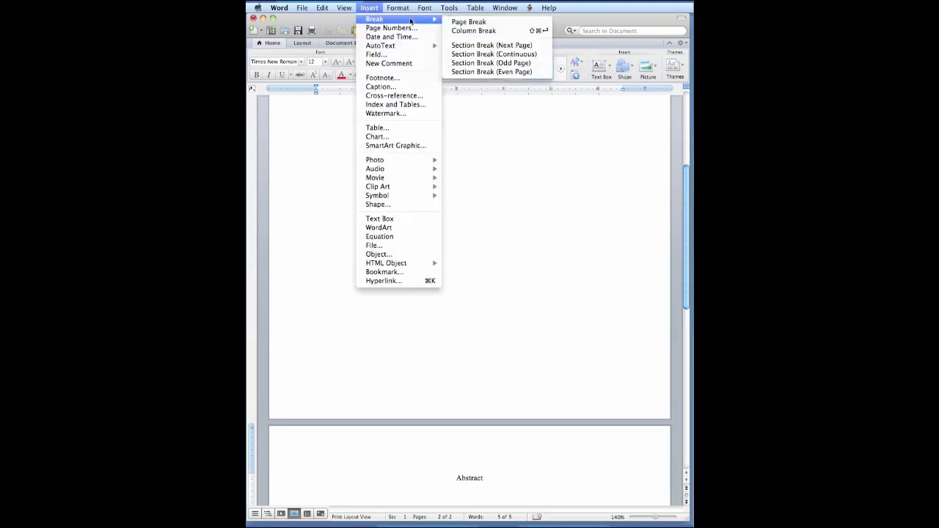
click(482, 23)
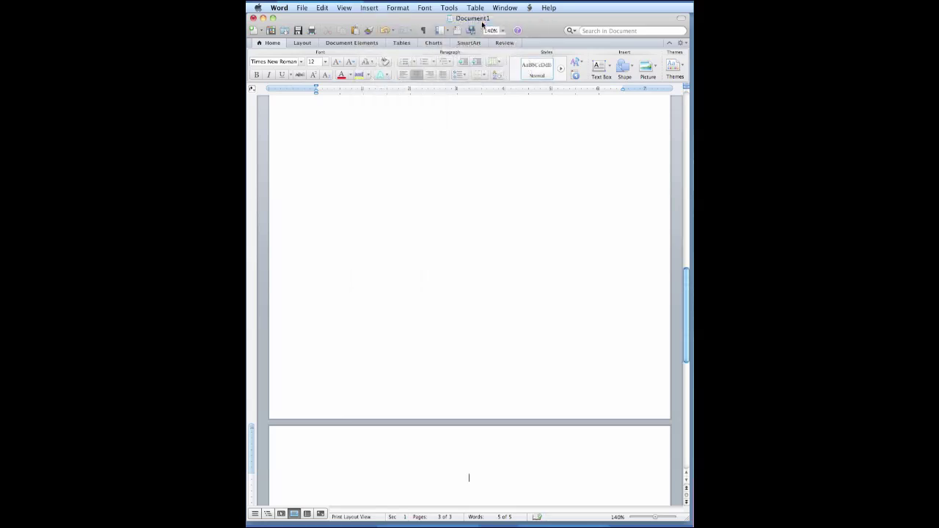
- Enter the heading "Title: Subtitle" on the third page and left-align the following paragraph with a 0.5-inch first-line indent
text(Title: Subtitle)
click(405, 76)
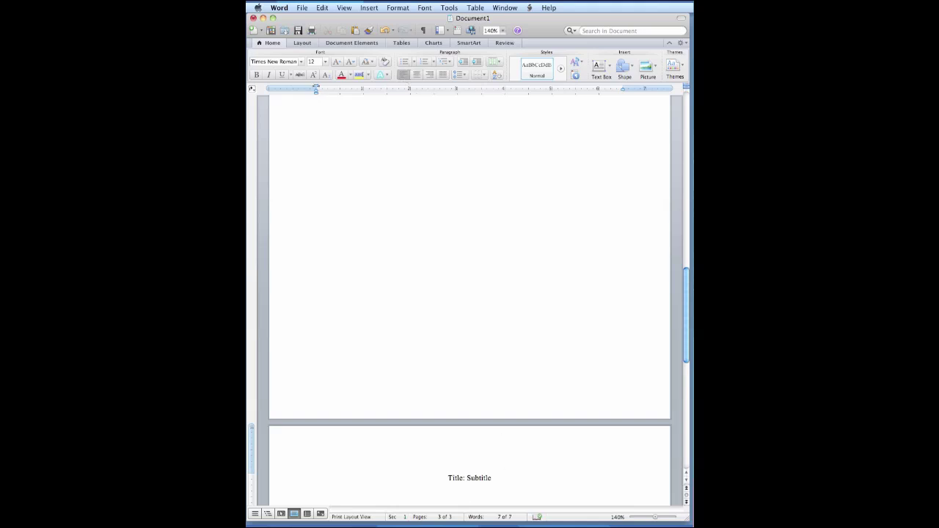
drag(316, 89, 340, 89)
- Copy "ALL CAPS" and the page number from the first page header into the header of the second page
double_click(522, 449)
scroll(470, 293, up, 15)
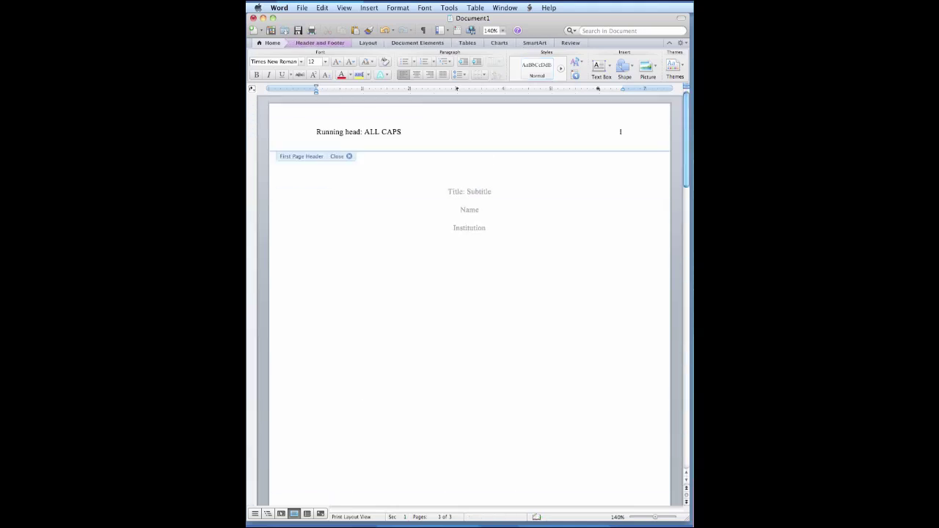
drag(364, 131, 622, 131)
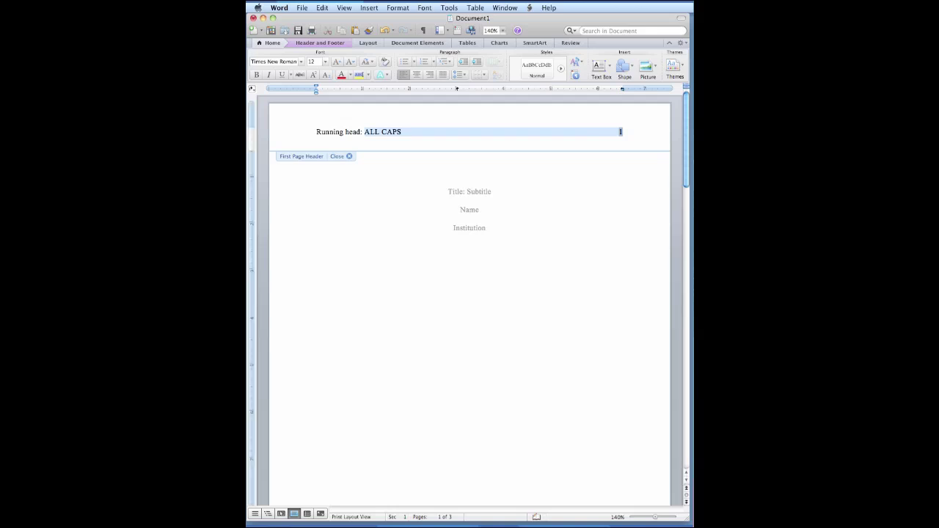
right_click(619, 132)
click(628, 146)
scroll(618, 132, down, 10)
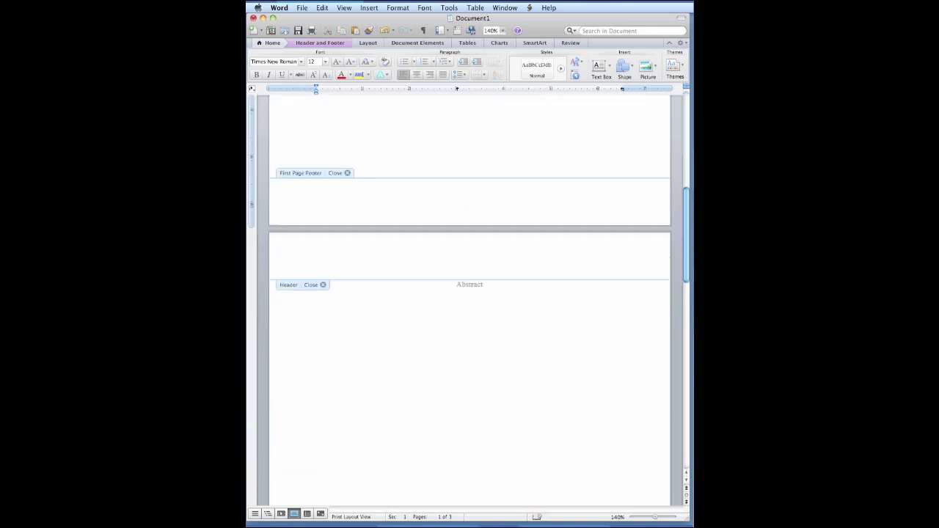
right_click(482, 259)
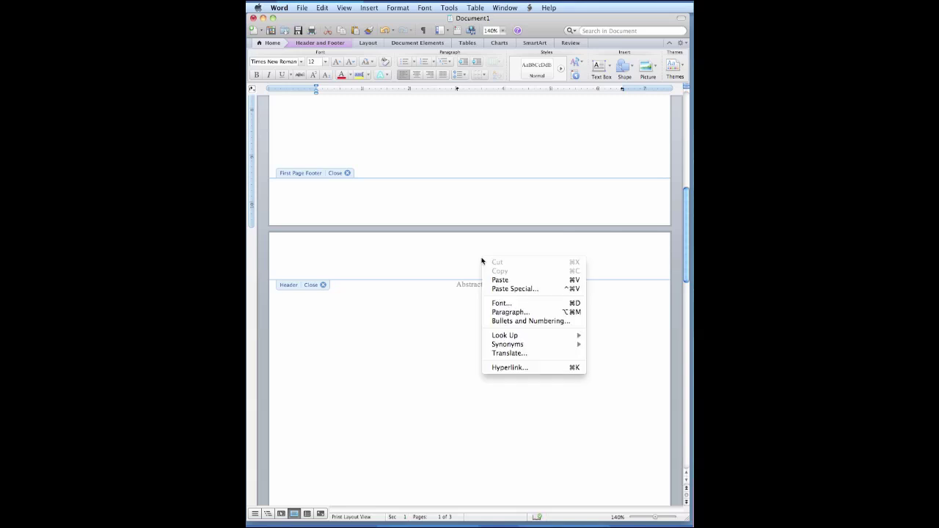
click(527, 281)
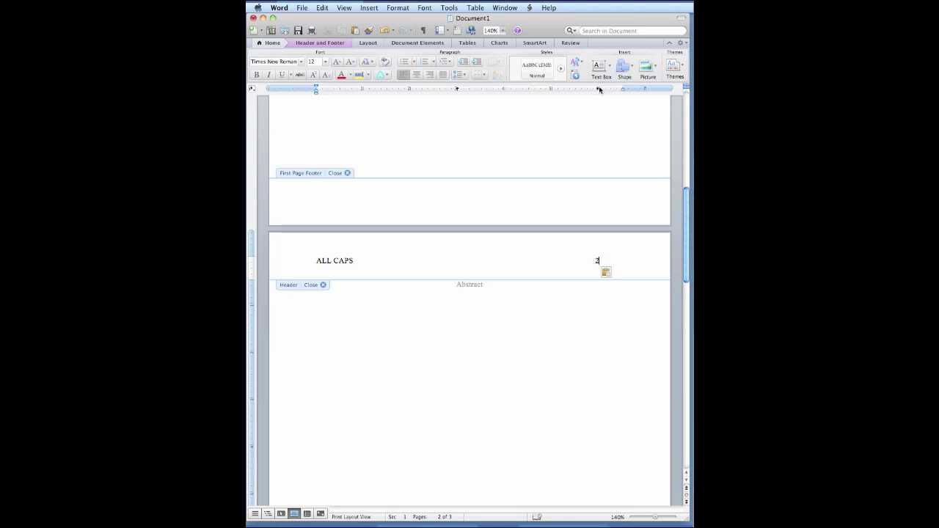
- Align the second page header's right tab stop with the right margin and return to the body text on the third page
drag(600, 89, 624, 91)
scroll(470, 294, down, 10)
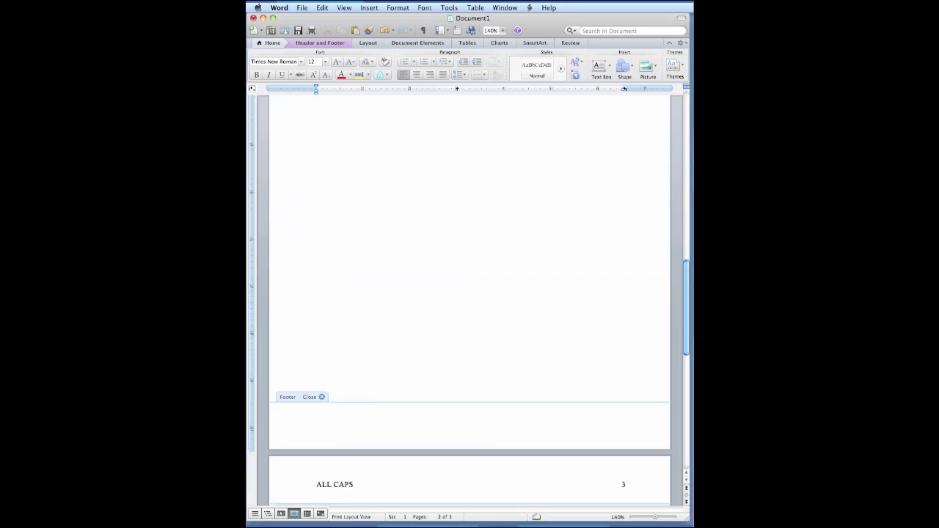
scroll(470, 294, down, 2)
scroll(470, 293, down, 1)
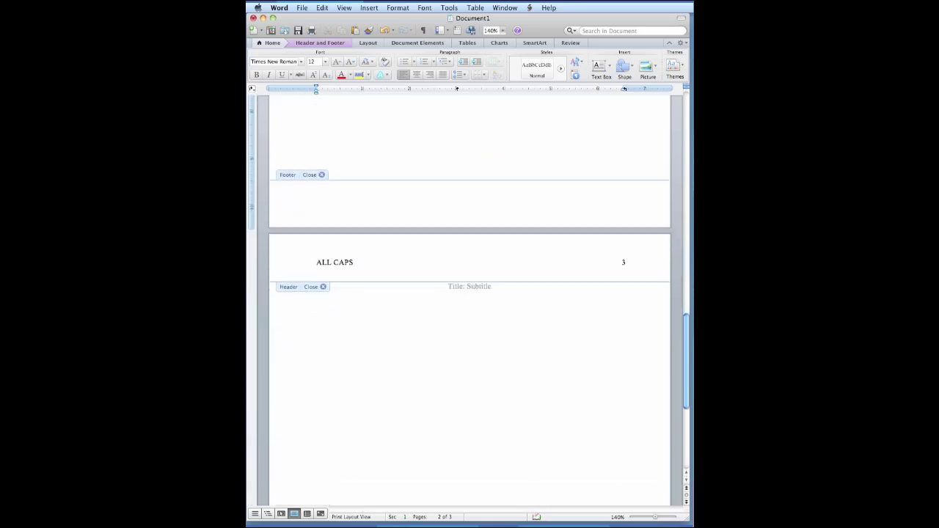
double_click(493, 289)
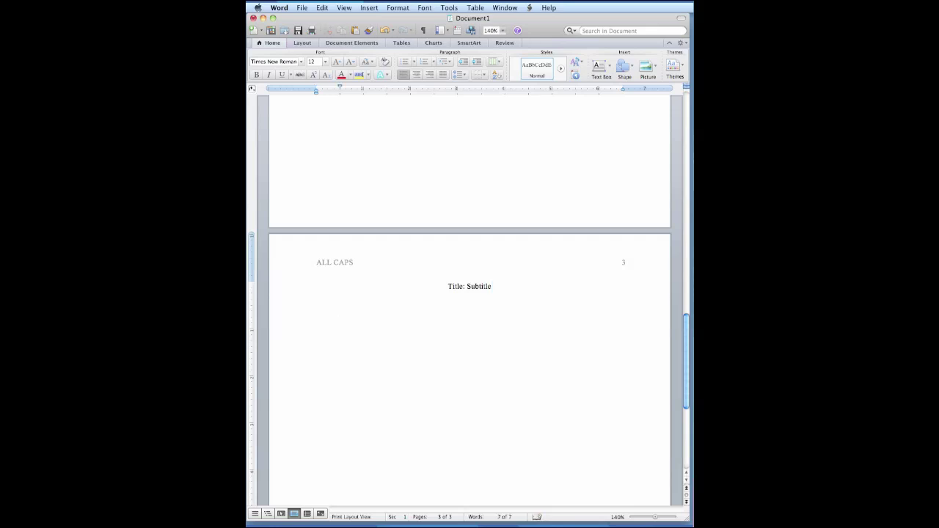
- Insert a page break after the third page's text and enter a centred "References" heading without a first-line indent
click(366, 8)
mouse_move(375, 19)
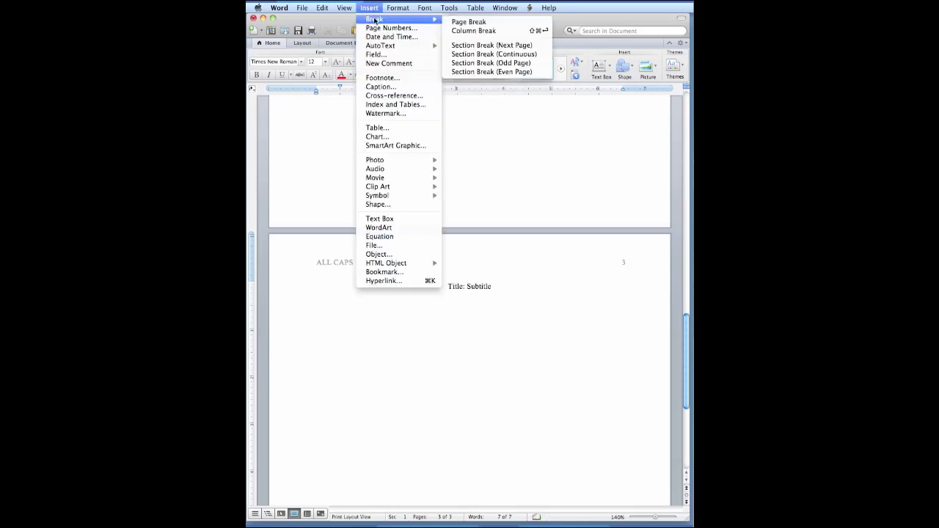
click(469, 22)
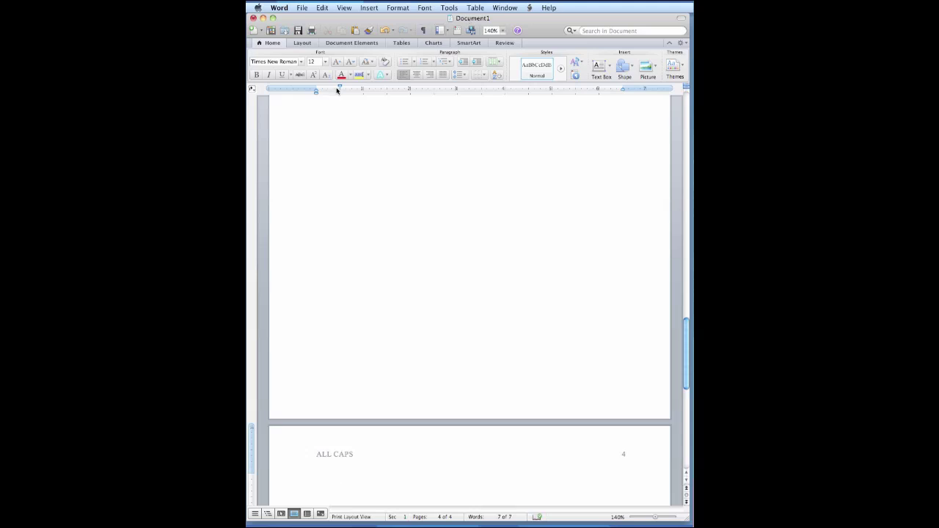
drag(340, 88, 315, 88)
click(415, 76)
text(References)
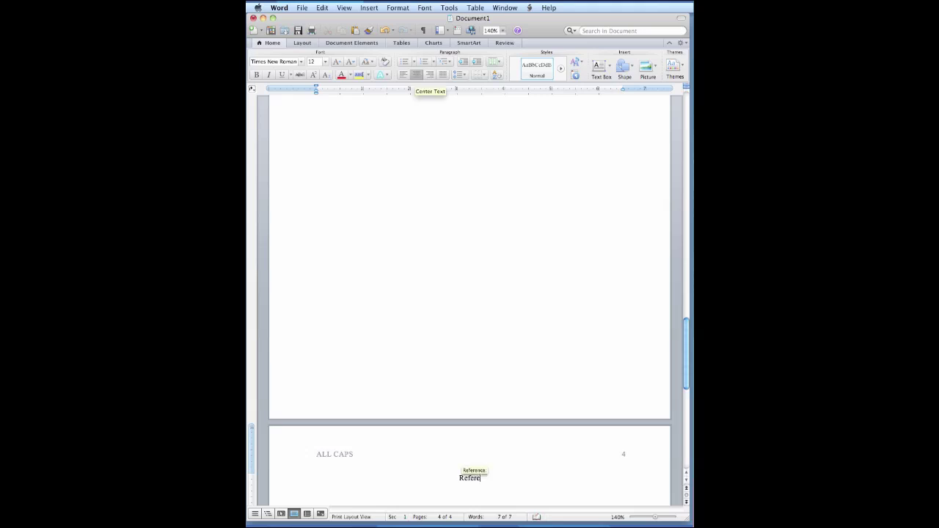
- Start a left-aligned paragraph below the "References" heading
key(Return)
click(403, 76)
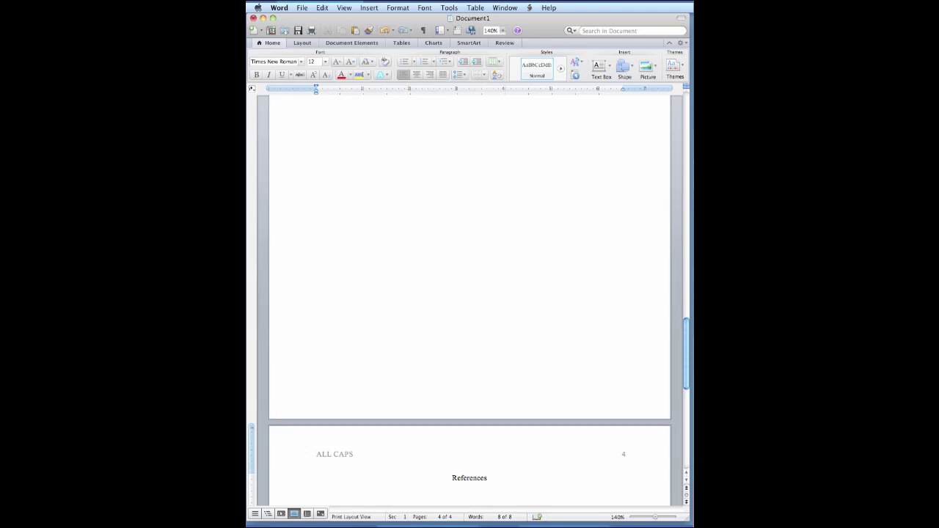
drag(690, 328, 690, 385)
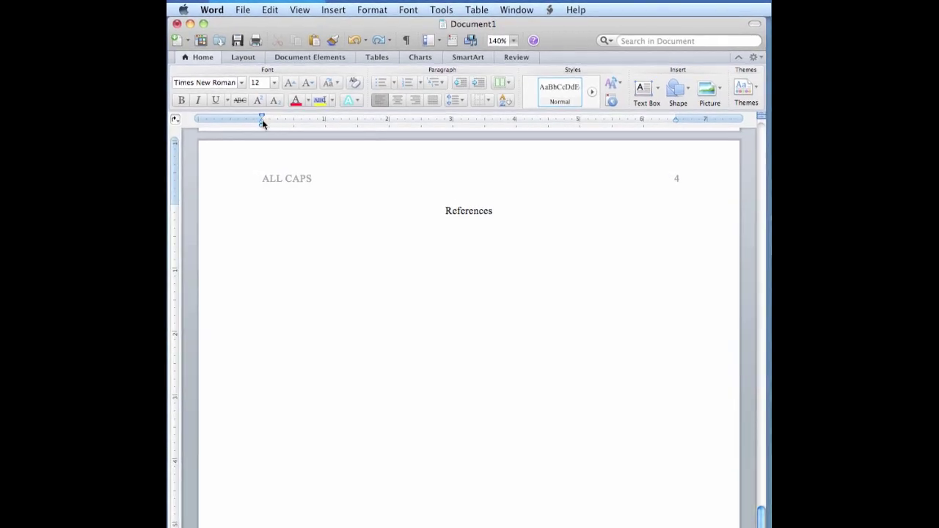
- Apply a hanging special indent to the empty paragraph below the "References" heading
mouse_move(262, 123)
mouse_down()
mouse_move(294, 124)
mouse_move(289, 23)
mouse_up()
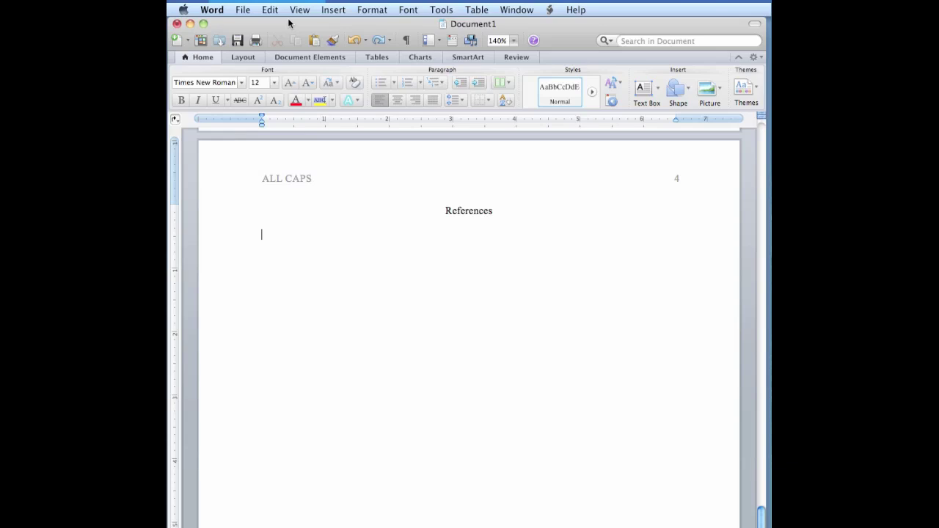
click(380, 11)
click(383, 37)
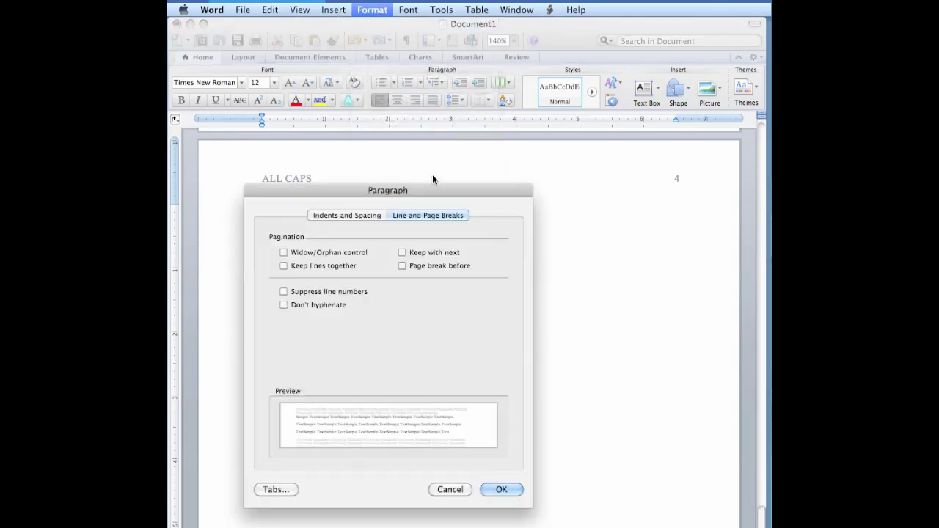
click(366, 216)
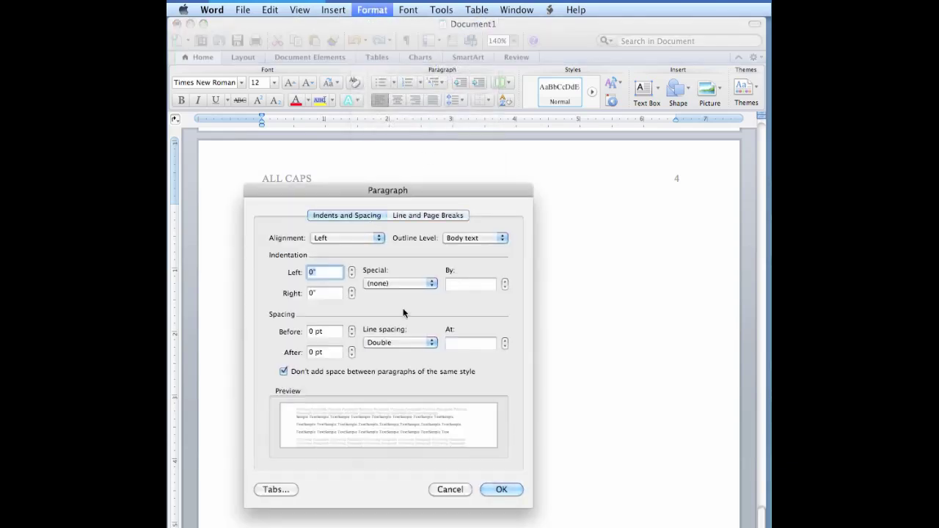
click(431, 285)
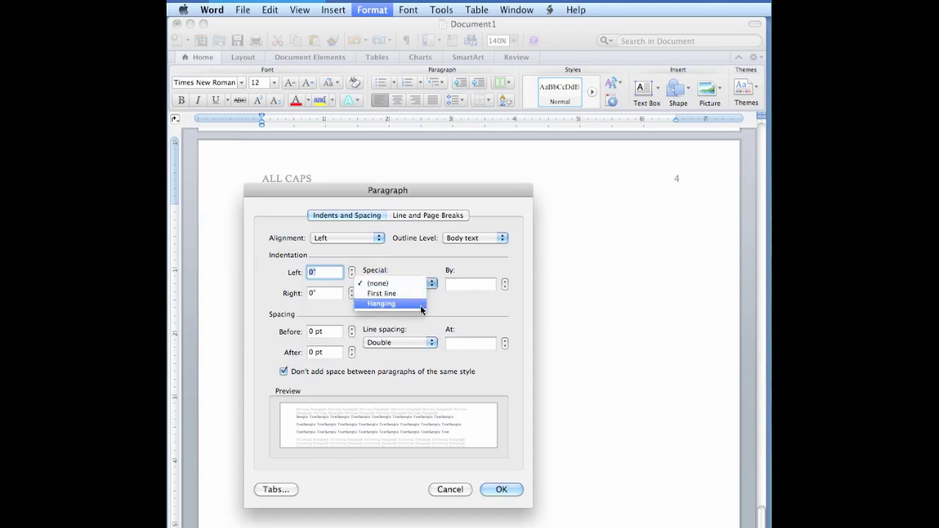
click(419, 304)
click(509, 490)
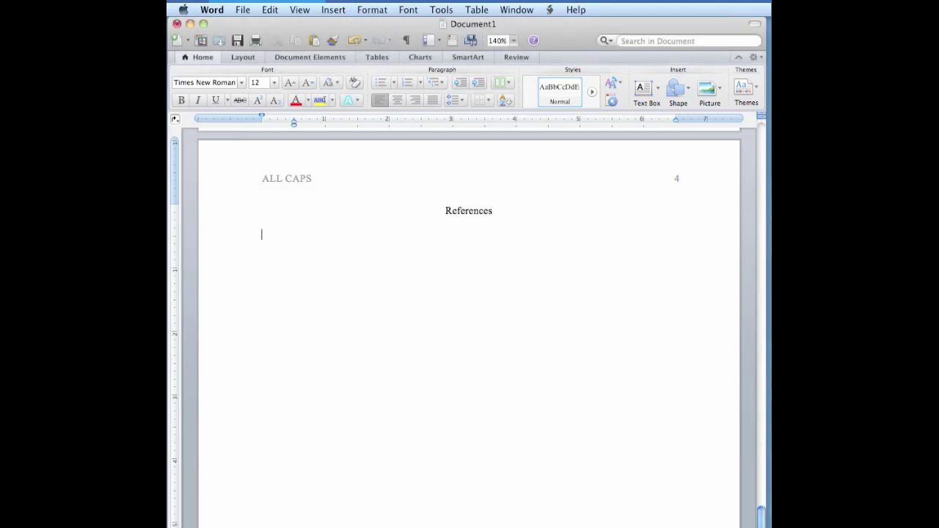
- Add the reference "Name, A. B., & Second, C. D. (YEAR). Article title. Journal Title, vol #, page-page." and replace its page-range hyphen with an en dash
key(super+v)
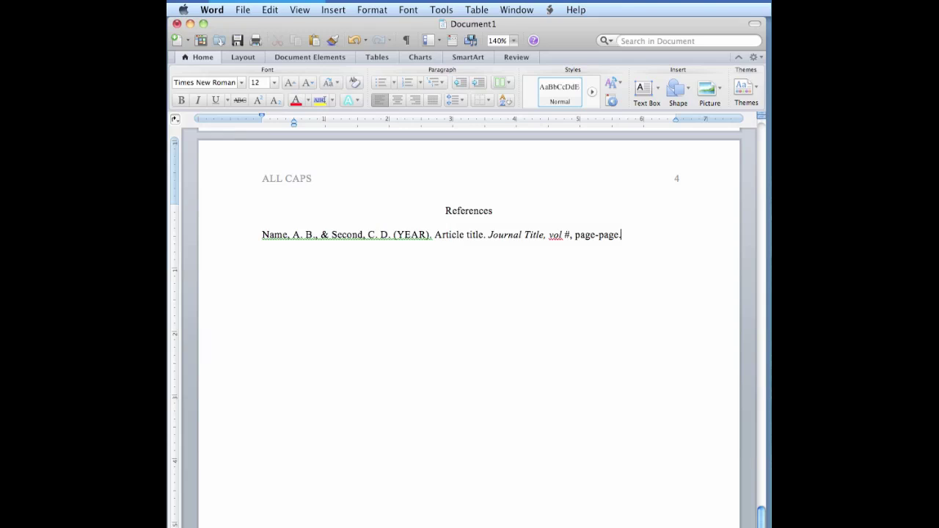
double_click(597, 237)
click(323, 10)
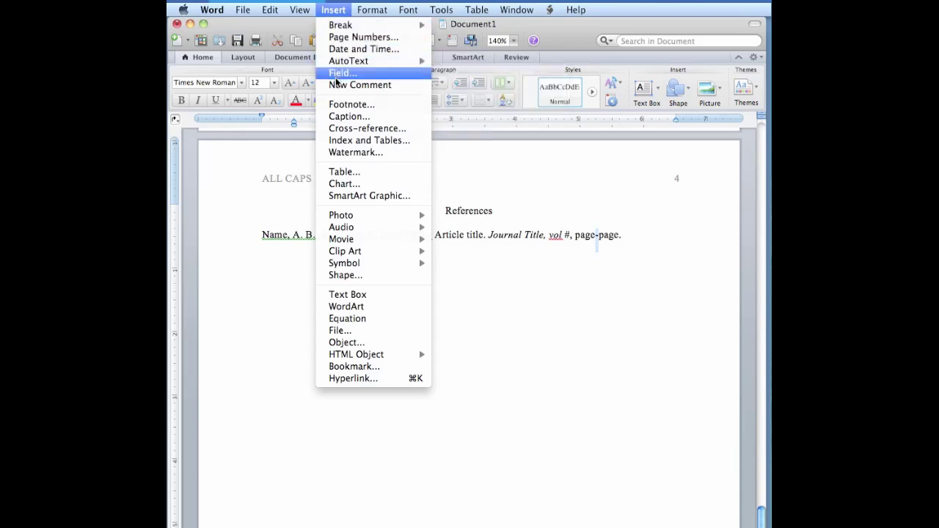
mouse_move(375, 266)
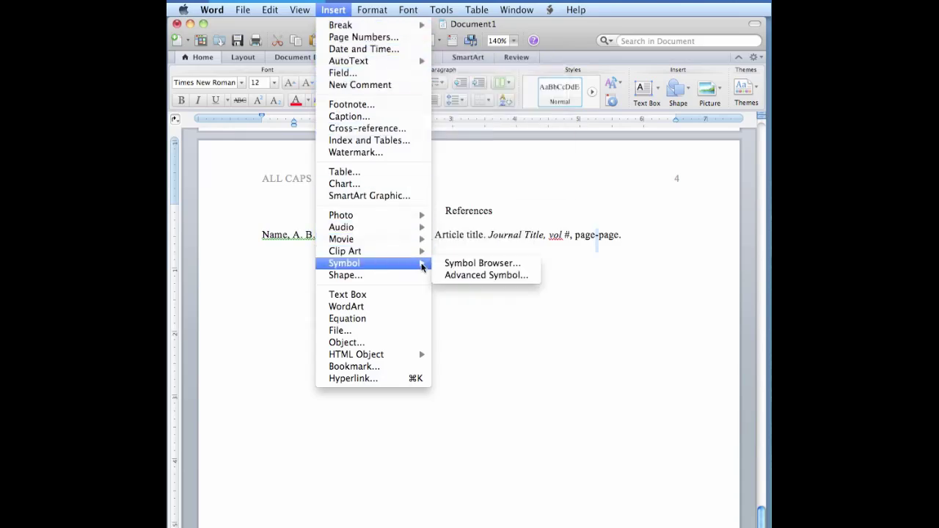
click(478, 275)
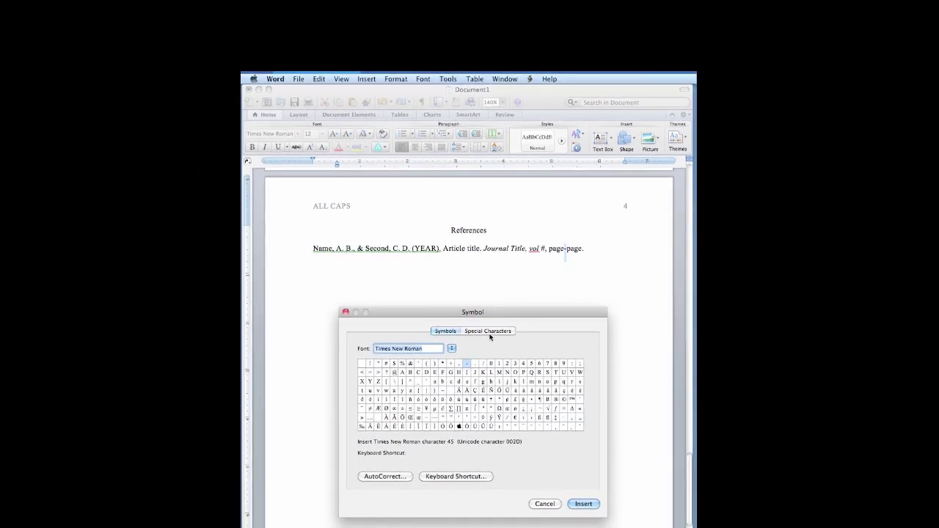
click(489, 332)
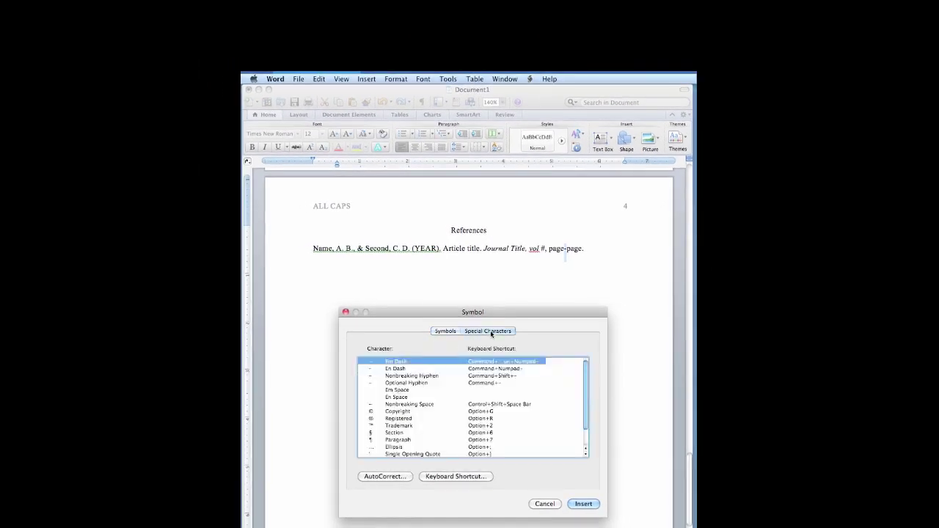
click(404, 370)
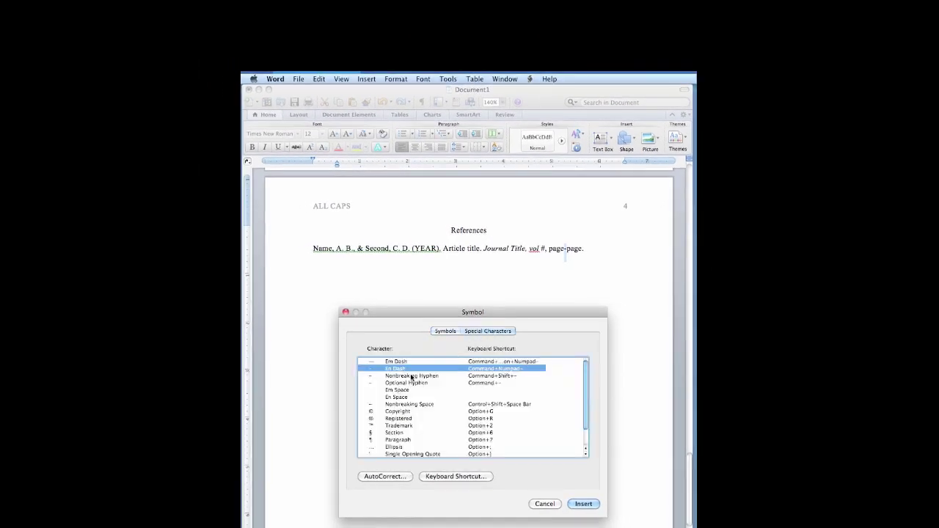
click(583, 504)
- Assign the Command+- keyboard shortcut to the En Dash special character and close the symbol settings
click(475, 477)
key(super+minus)
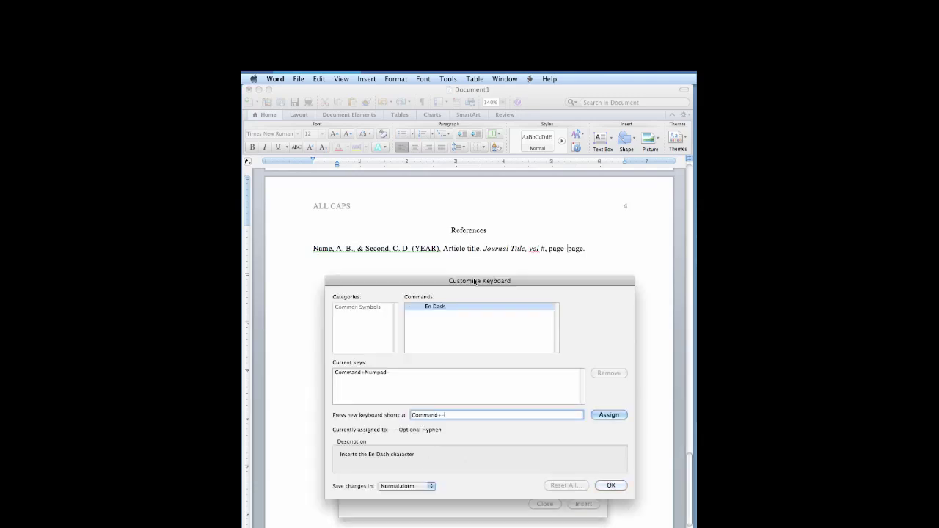
click(615, 417)
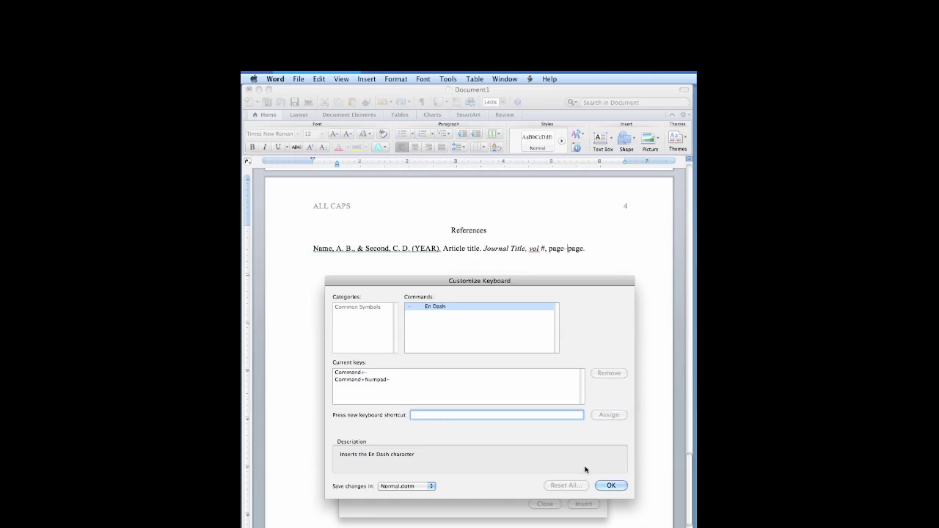
click(607, 485)
click(553, 506)
- Try out a hyphen, an en dash and an em dash at the end of the reference entry, and delete them
key(End)
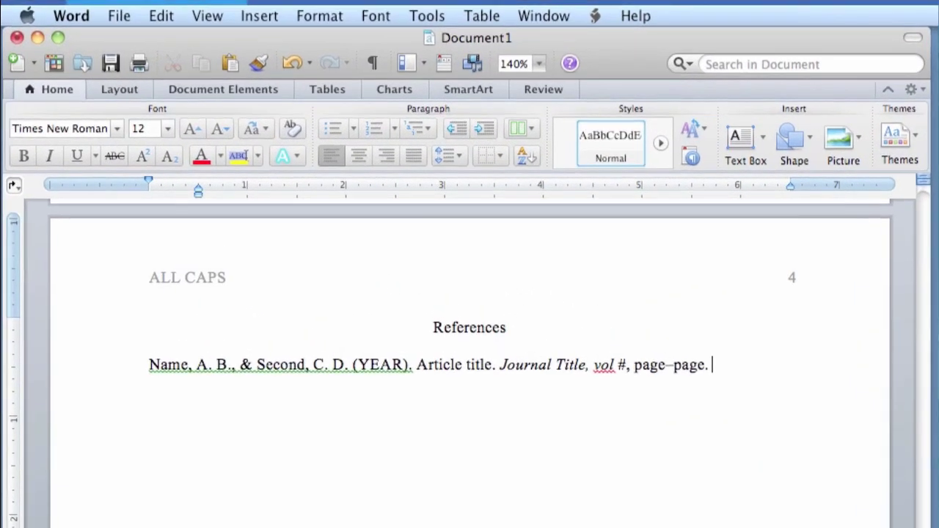
text(-)
key(alt+minus)
key(alt+shift+minus)
key(BackSpace)
key(BackSpace)
- Retype the reference's page range as "page–page" with no spaces around the en dash
drag(633, 365, 706, 365)
key(BackSpace)
text(page - page)
key(Right)
key(Left)
key(Left)
key(Left)
key(Left)
key(Left)
key(BackSpace)
key(Left)
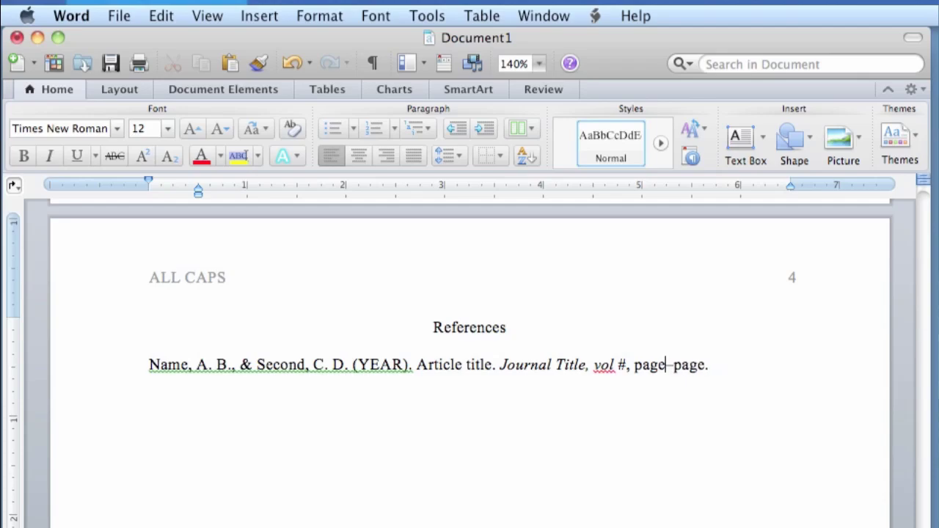